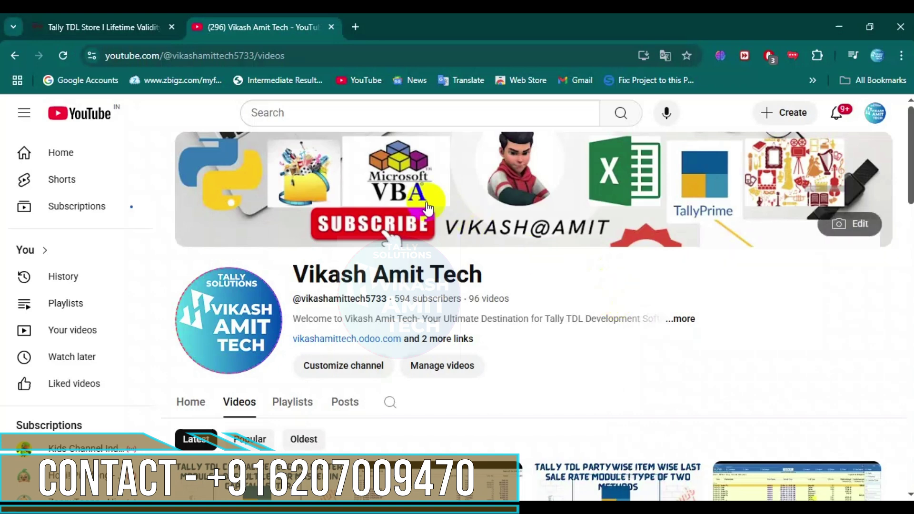
Switch to the Tally TDL store website and browse its Tally AddOn shop and Latest Products pages.
{"action": "left_click", "coordinate": [98, 28]}
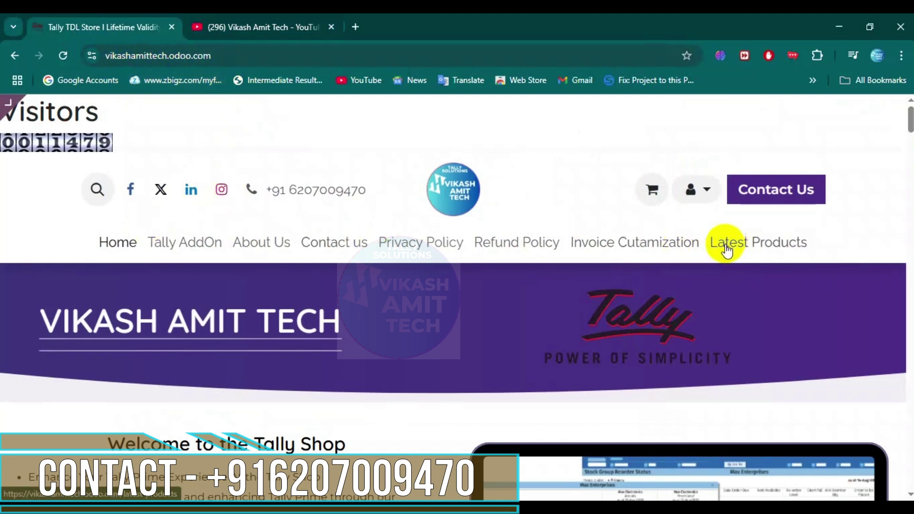
{"action": "left_click", "coordinate": [192, 245]}
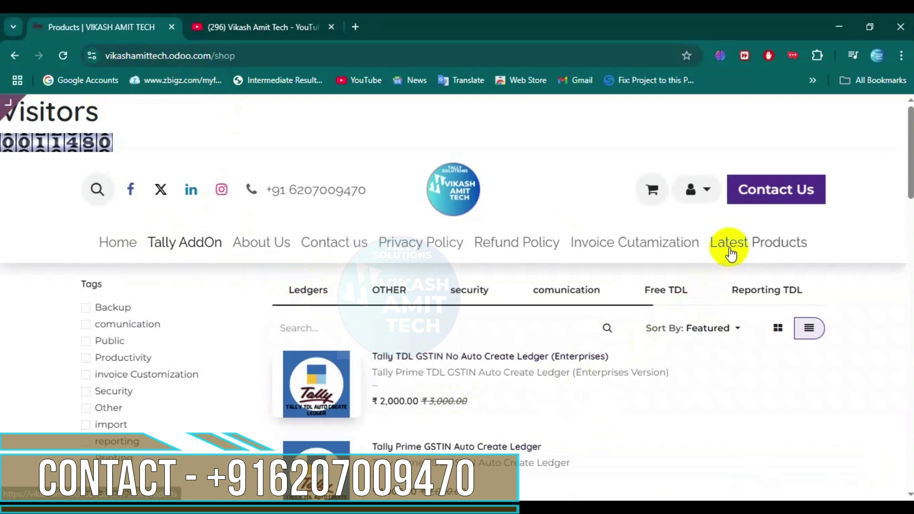
{"action": "left_click", "coordinate": [750, 249]}
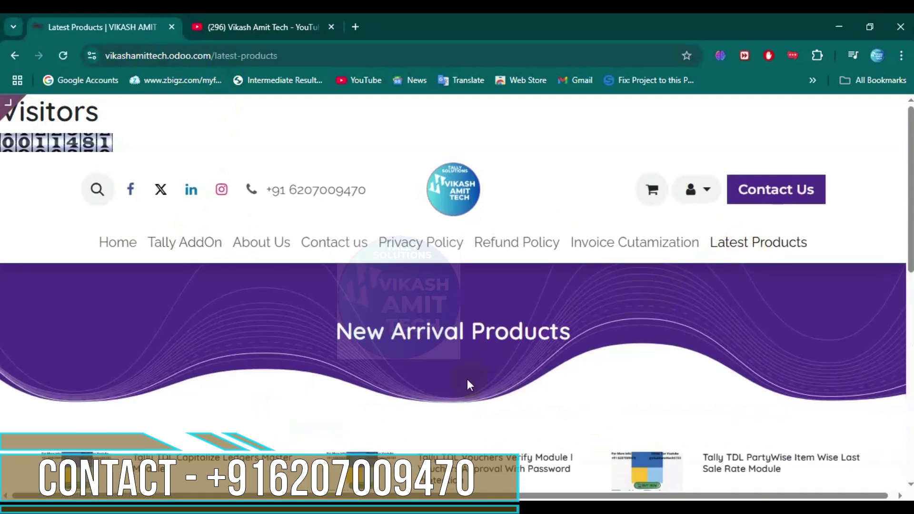
{"action": "left_click_drag", "start_coordinate": [906, 215], "coordinate": [909, 245]}
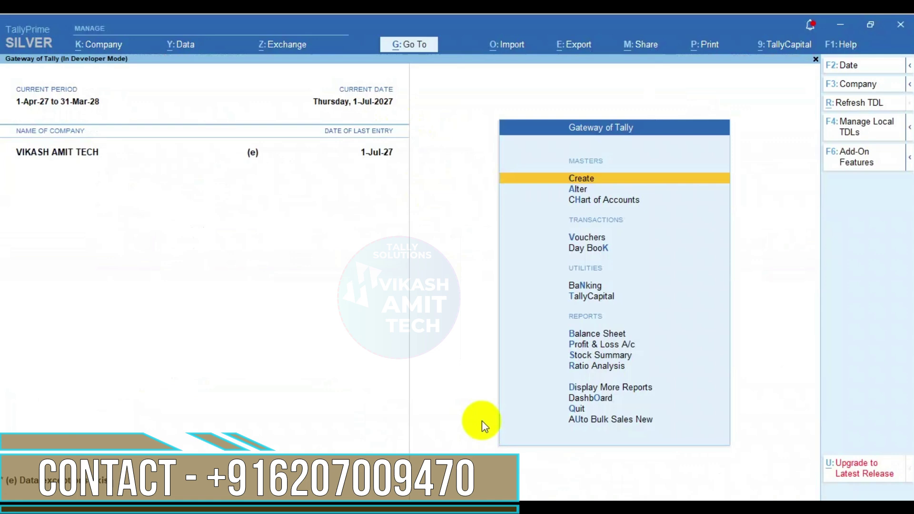
Switch to TallyPrime, open the Statistics report and look through the list of voucher types.
{"action": "key", "text": "d"}
{"action": "key", "text": "s"}
{"action": "key", "text": "t"}
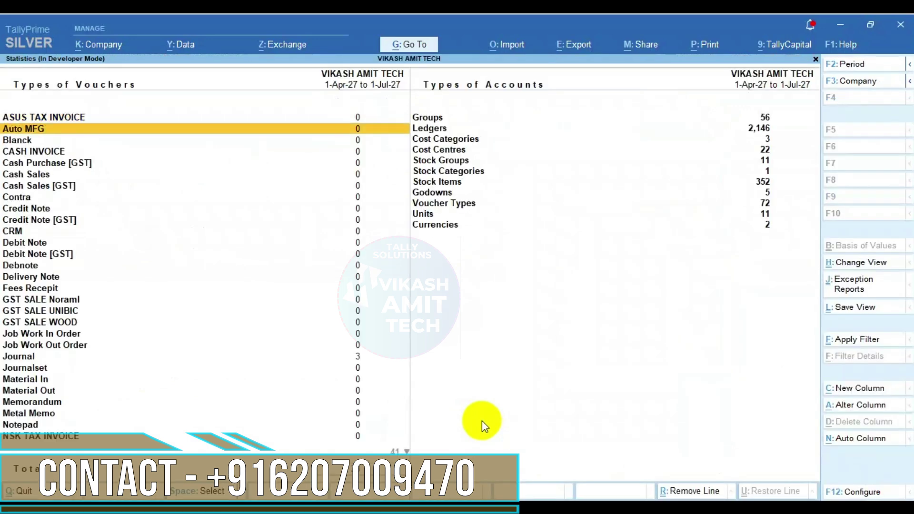
{"action": "key", "text": "Down"}
{"action": "key", "text": "Down"}
{"action": "key", "text": "Down"}
{"action": "key", "text": "Down"}
{"action": "key", "text": "Down"}
{"action": "key", "text": "Down"}
{"action": "key", "text": "Down"}
{"action": "key", "text": "Down"}
{"action": "key", "text": "Down"}
{"action": "key", "text": "Down"}
{"action": "key", "text": "Down"}
{"action": "key", "text": "Down"}
{"action": "key", "text": "Down"}
{"action": "key", "text": "Down"}
{"action": "key", "text": "Down"}
{"action": "key", "text": "Down"}
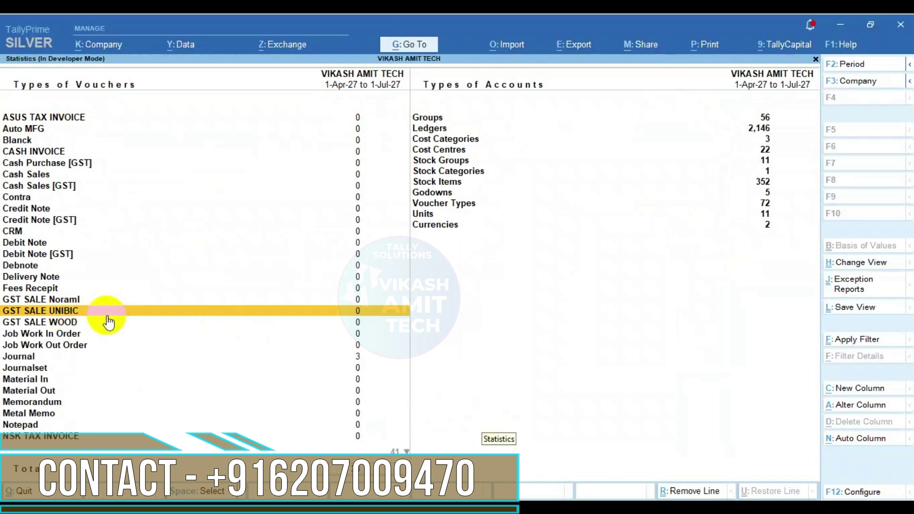
Check the monthly register of the GST SALE UNIBIC voucher type and return to the Gateway of Tally.
{"action": "left_click", "coordinate": [106, 313]}
{"action": "key", "text": "Down"}
{"action": "key", "text": "Down"}
{"action": "key", "text": "Down"}
{"action": "key", "text": "Down"}
{"action": "key", "text": "Down"}
{"action": "key", "text": "Down"}
{"action": "key", "text": "Down"}
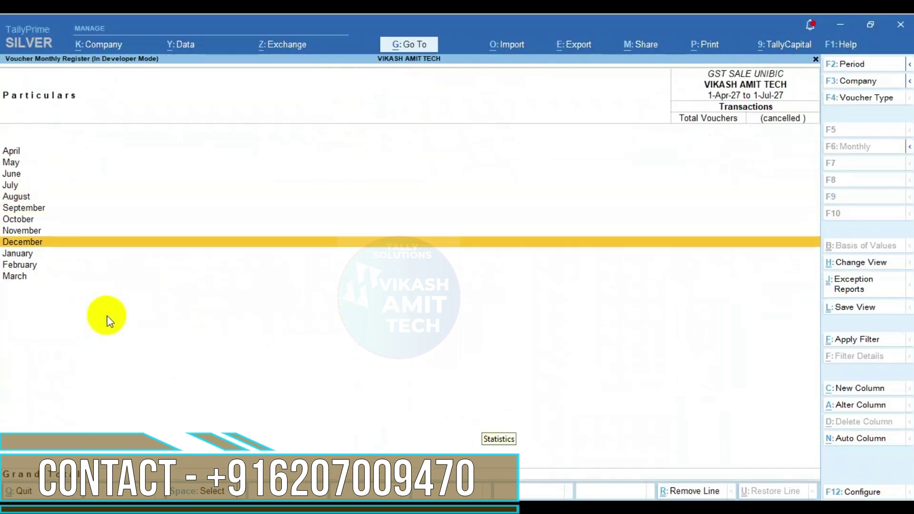
{"action": "key", "text": "Up"}
{"action": "key", "text": "Up"}
{"action": "key", "text": "Up"}
{"action": "key", "text": "Home"}
{"action": "key", "text": "Escape"}
{"action": "key", "text": "Escape"}
{"action": "key", "text": "Escape"}
{"action": "key", "text": "Escape"}
{"action": "key", "text": "Escape"}
{"action": "key", "text": "Escape"}
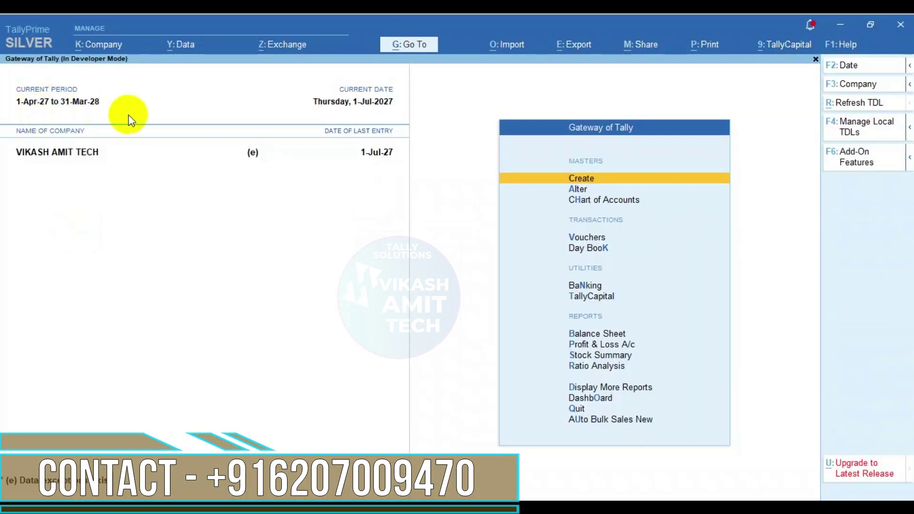
{"action": "key", "text": "Up"}
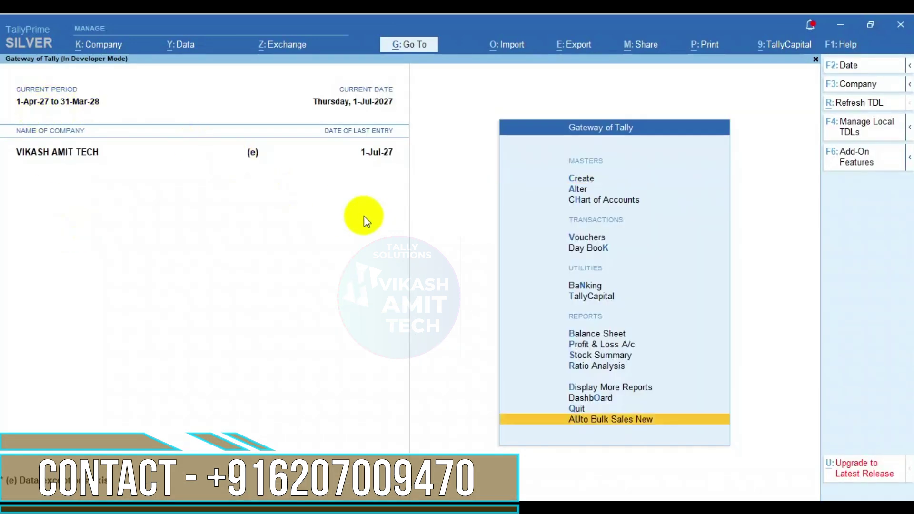
{"action": "key", "text": "Return"}
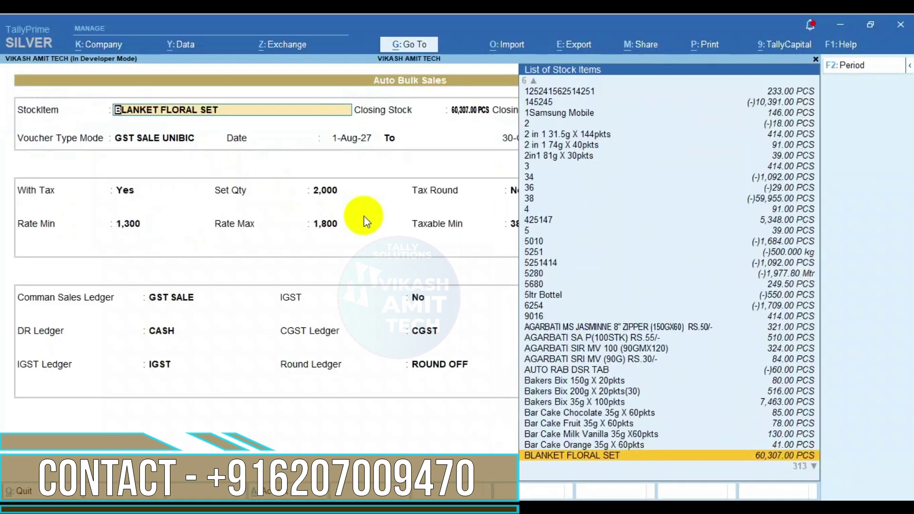
{"action": "key", "text": "Escape"}
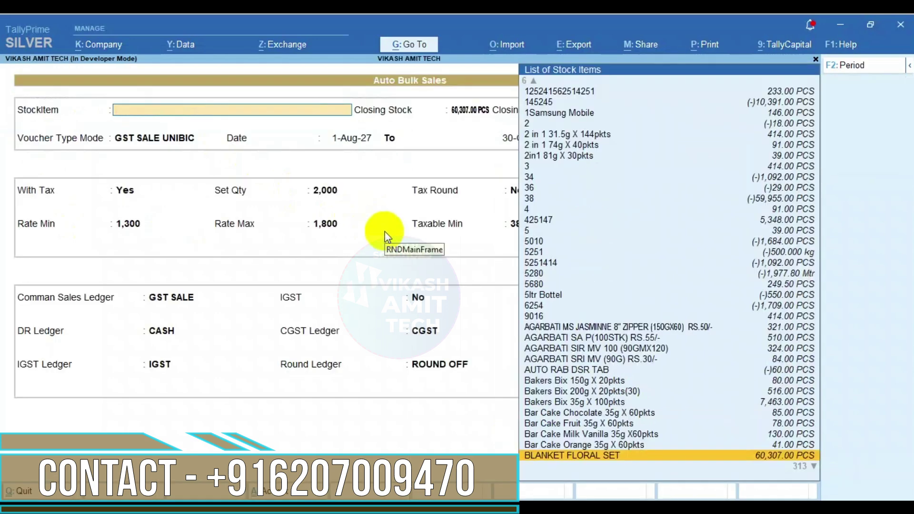
{"action": "key", "text": "Escape"}
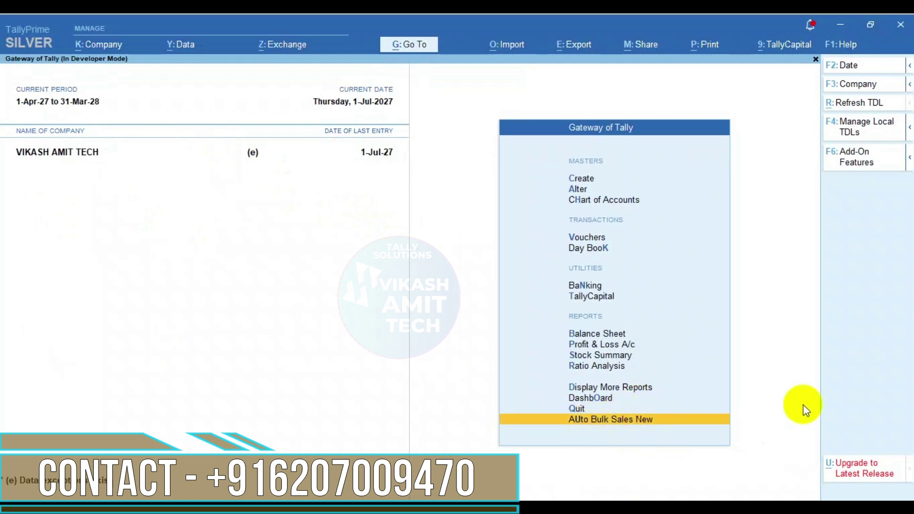
Open the Auto Bulk Sales New form and accept BLANKET FLORAL SET as stock item and GST SALE UNIBIC as voucher type.
{"action": "key", "text": "Return"}
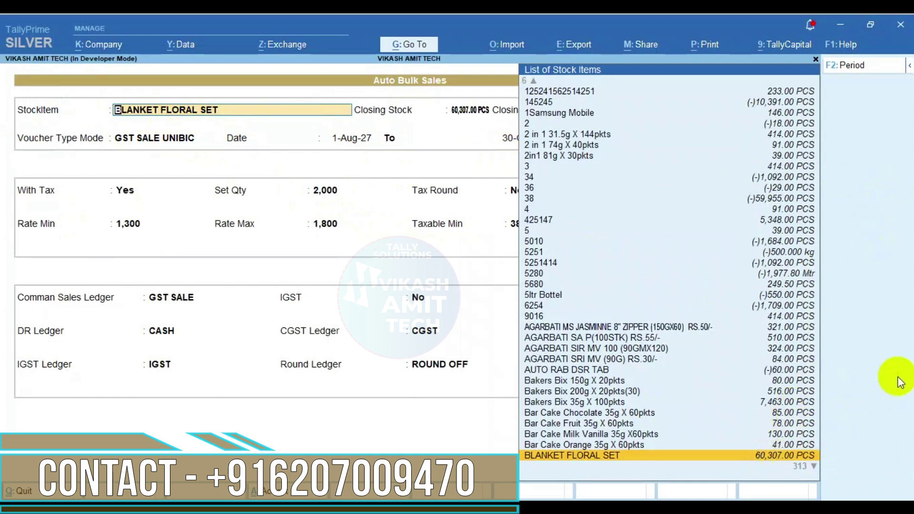
{"action": "key", "text": "Return"}
{"action": "key", "text": "Return"}
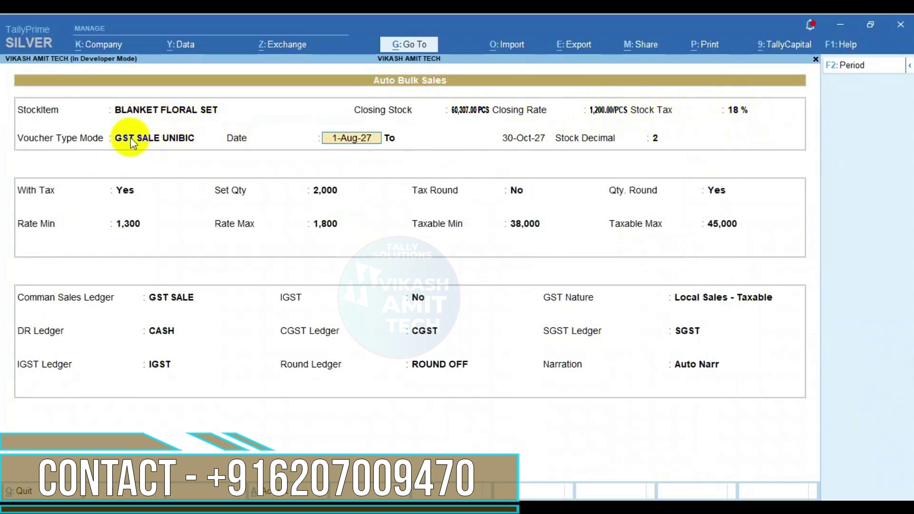
{"action": "left_click", "coordinate": [144, 142]}
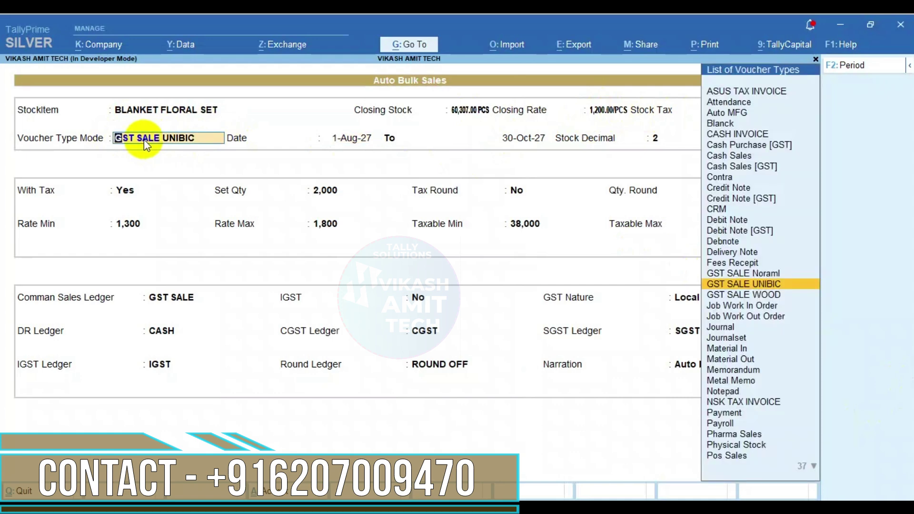
{"action": "key", "text": "Return"}
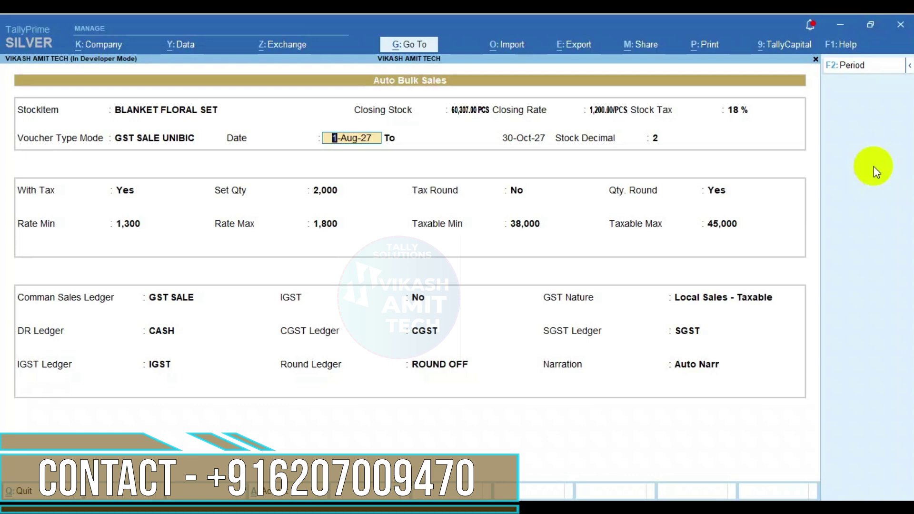
Accept the date range 1-Aug-27 to 30-Oct-27, a stock decimal of 2 and With Tax as Yes.
{"action": "key", "text": "Return"}
{"action": "key", "text": "Return"}
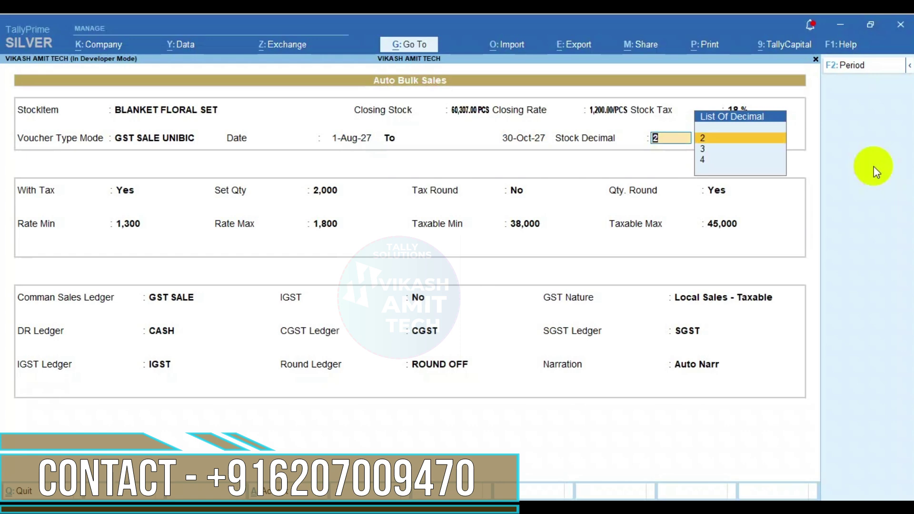
{"action": "key", "text": "Return"}
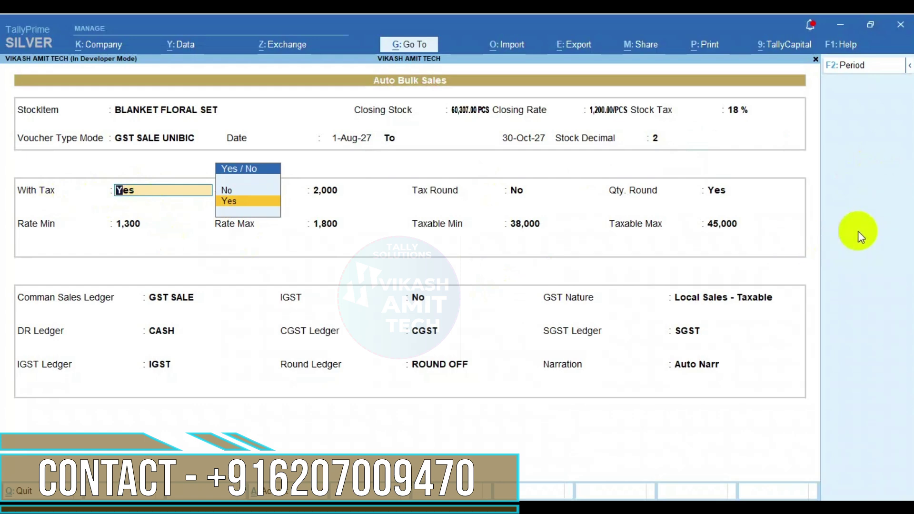
{"action": "key", "text": "Return"}
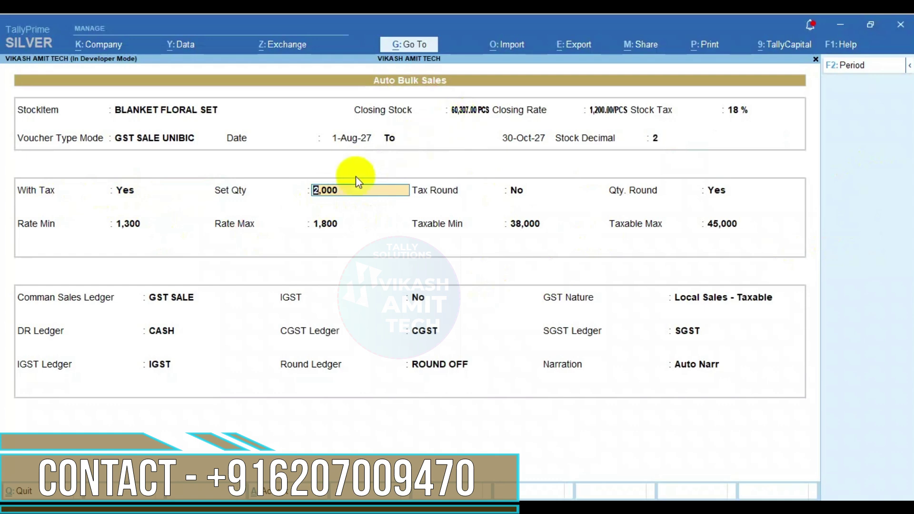
Set the sales quantity to 2,000 and accept Tax Round as No and Qty. Round as Yes.
{"action": "type", "text": "10,000"}
{"action": "key", "text": "Return"}
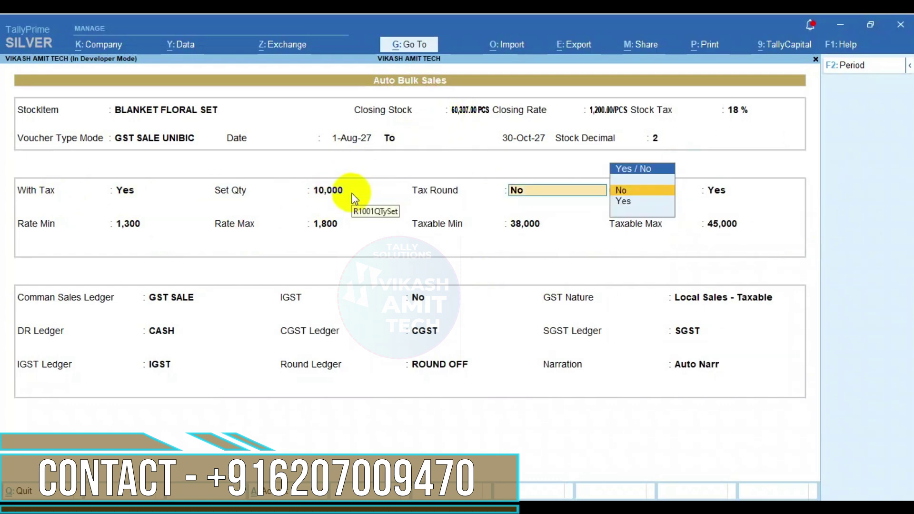
{"action": "left_click", "coordinate": [333, 191]}
{"action": "type", "text": "2,000"}
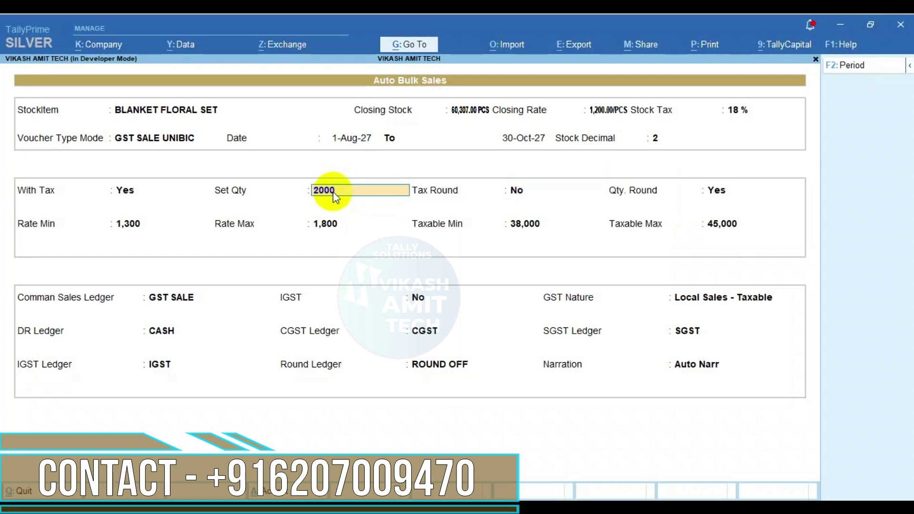
{"action": "key", "text": "Return"}
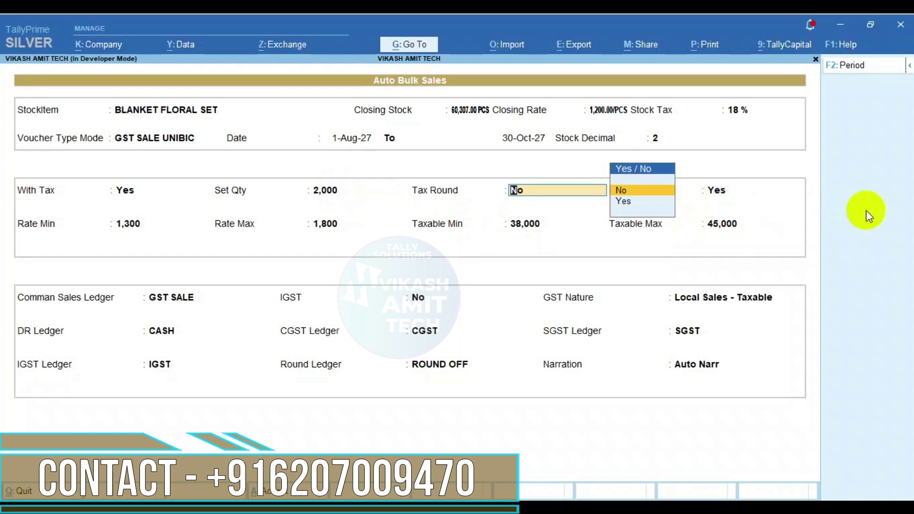
{"action": "key", "text": "Return"}
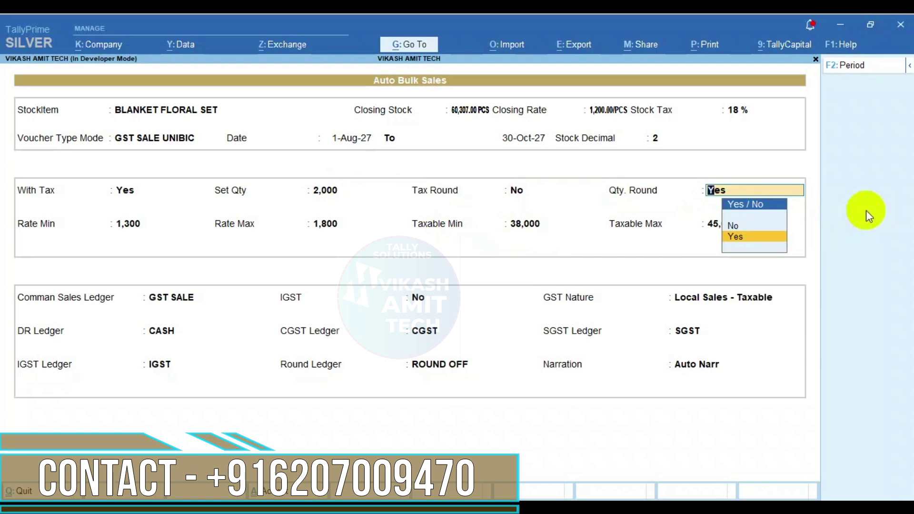
{"action": "key", "text": "Return"}
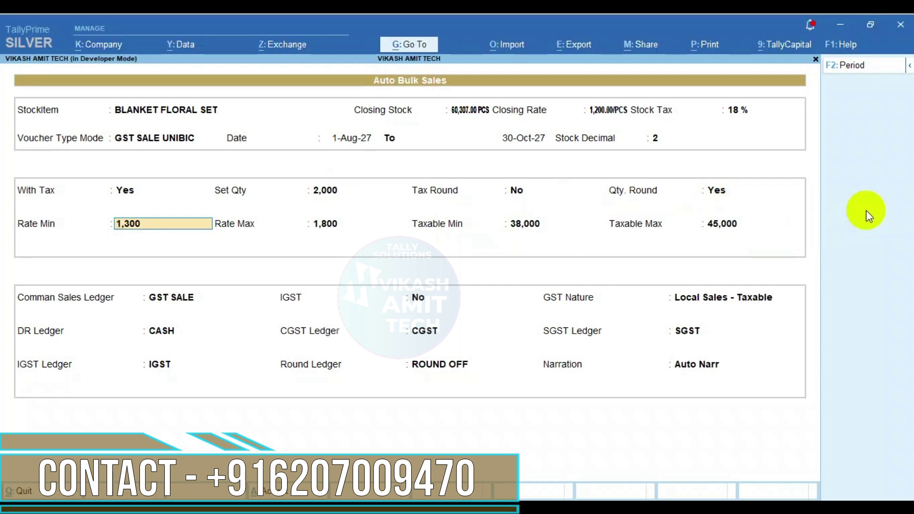
Accept a rate range of 1,300 to 1,800 and a taxable amount range of 38,000 to 45,000.
{"action": "key", "text": "Return"}
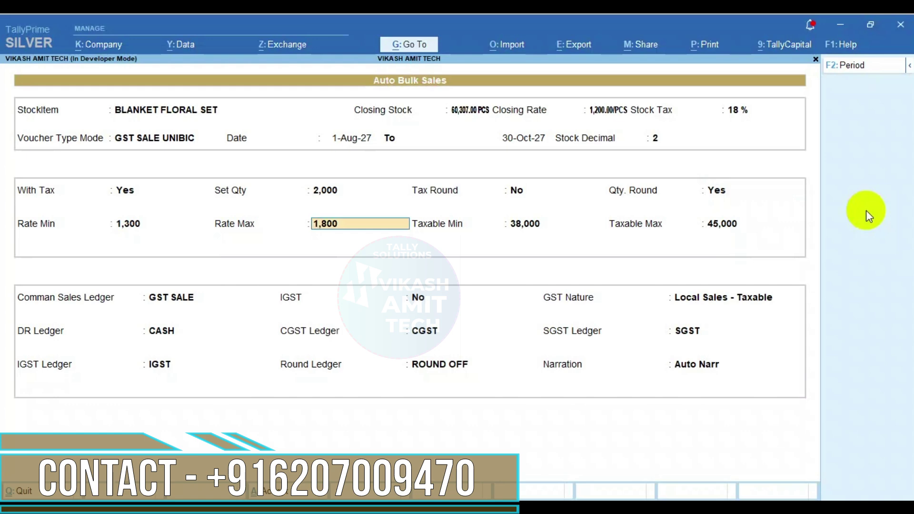
{"action": "key", "text": "Return"}
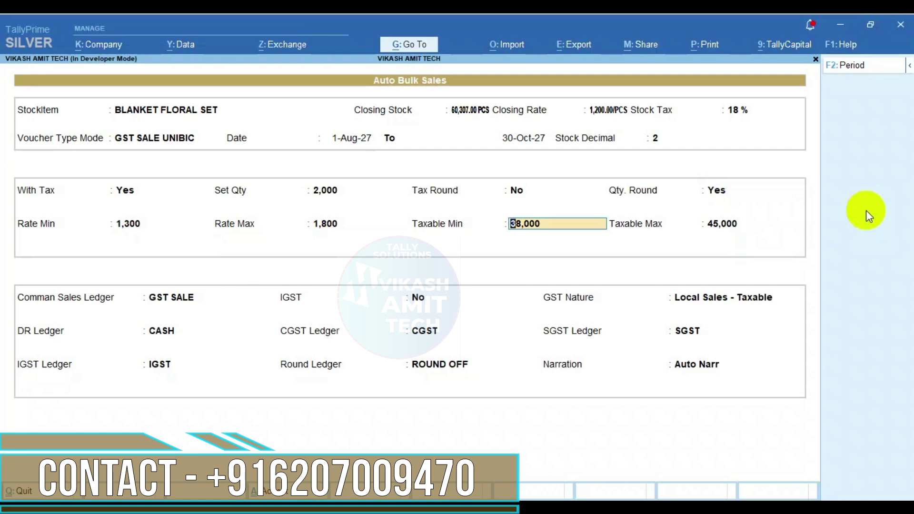
{"action": "key", "text": "Return"}
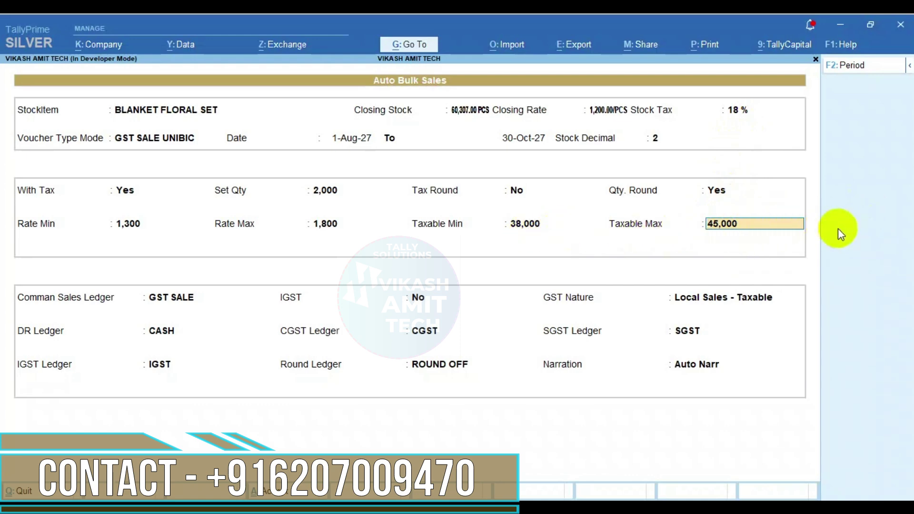
{"action": "key", "text": "Return"}
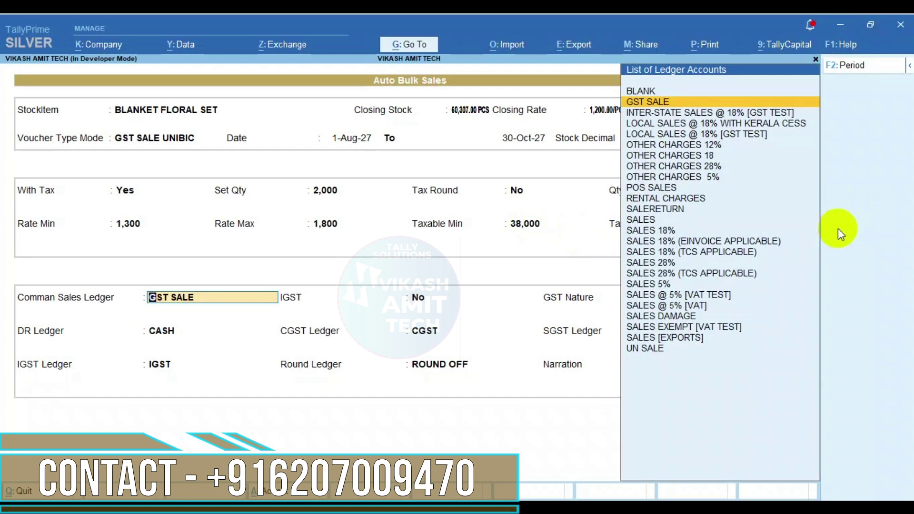
Accept GST SALE as sales ledger, IGST No, GST nature Local Sales - Taxable, and the CASH, CGST, SGST, IGST and ROUND OFF ledgers.
{"action": "key", "text": "Return"}
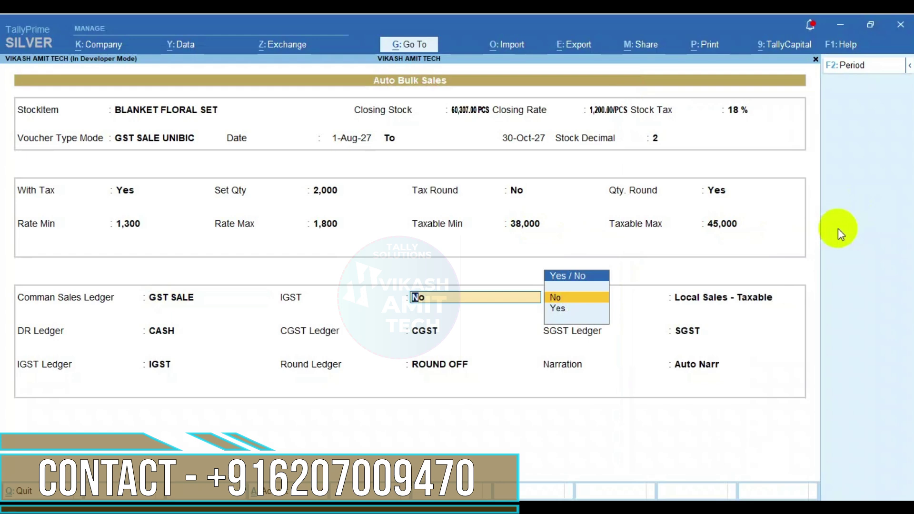
{"action": "key", "text": "Return"}
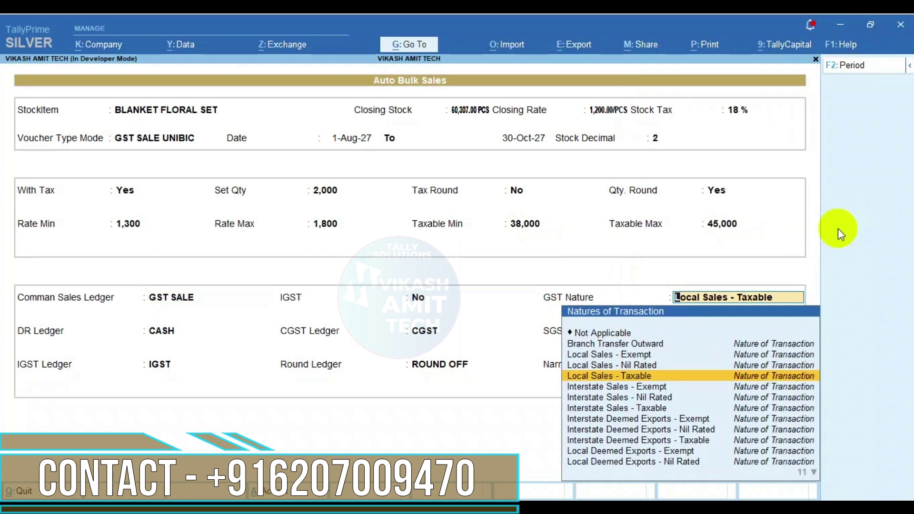
{"action": "key", "text": "Return"}
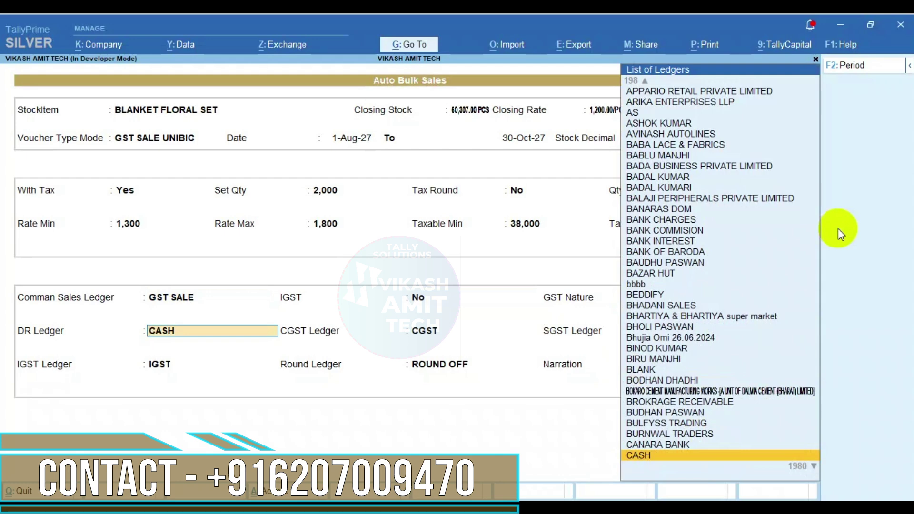
{"action": "key", "text": "Return"}
{"action": "key", "text": "Return"}
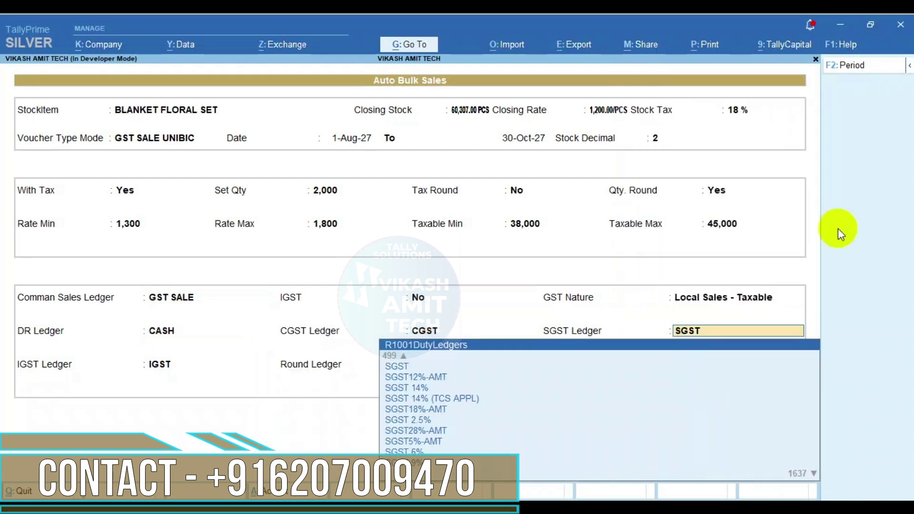
{"action": "key", "text": "Return"}
{"action": "key", "text": "Return"}
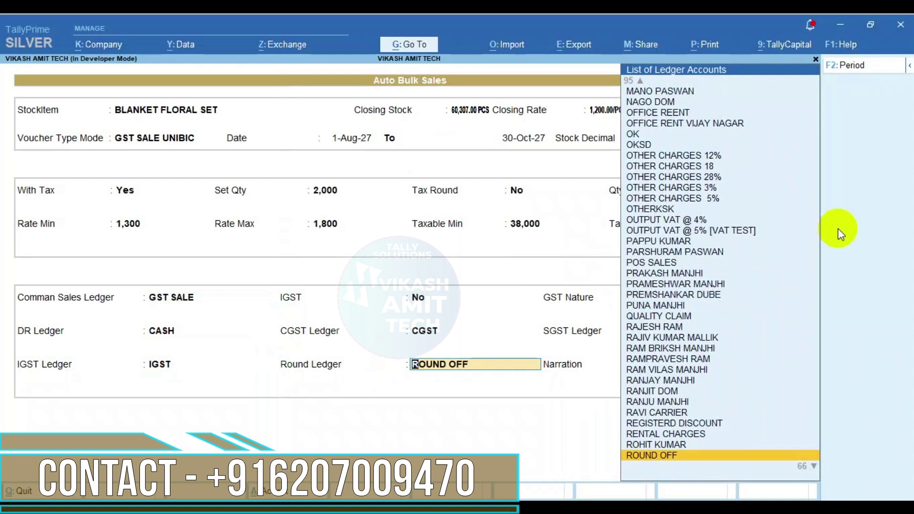
{"action": "key", "text": "Return"}
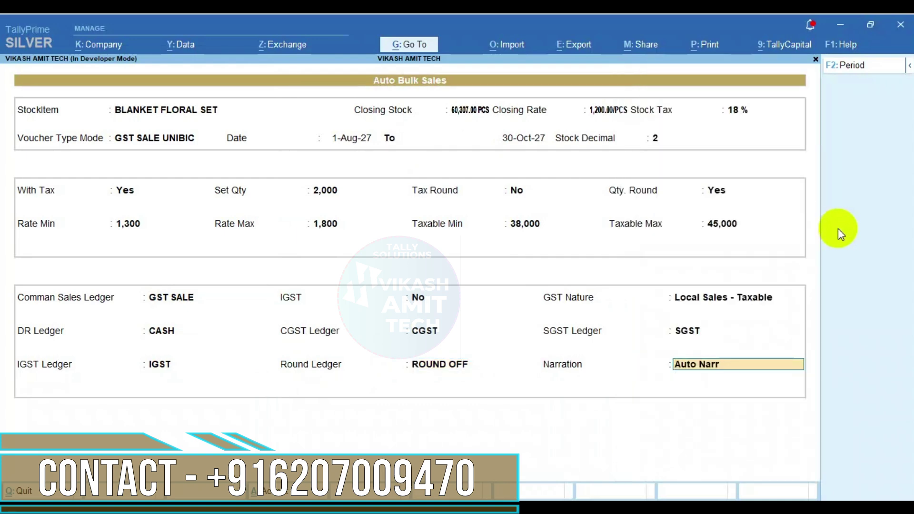
Set the narration to SALES and proceed to the random sales voucher creation form.
{"action": "key", "text": "BackSpace"}
{"action": "type", "text": "SALES"}
{"action": "key", "text": "Return"}
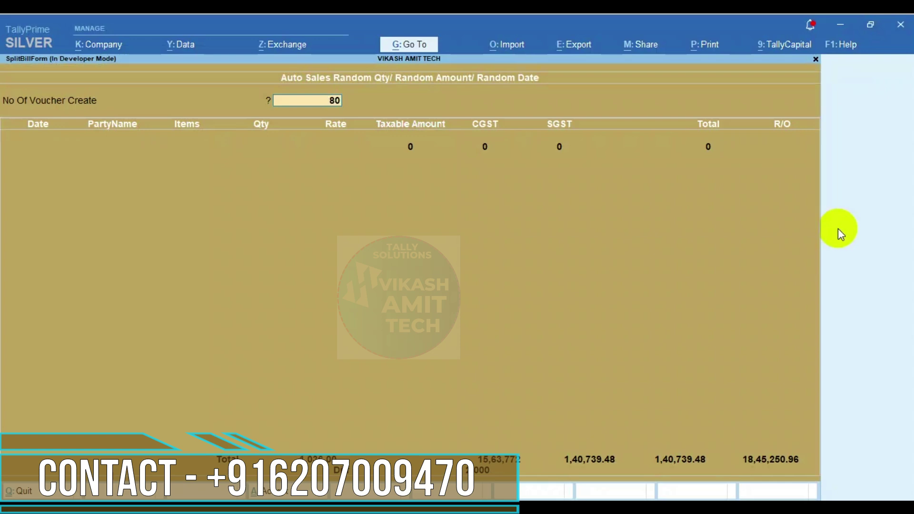
Generate 80 random sales vouchers and review the rows from 1-Aug-27 to 22-Aug-27.
{"action": "key", "text": "Return"}
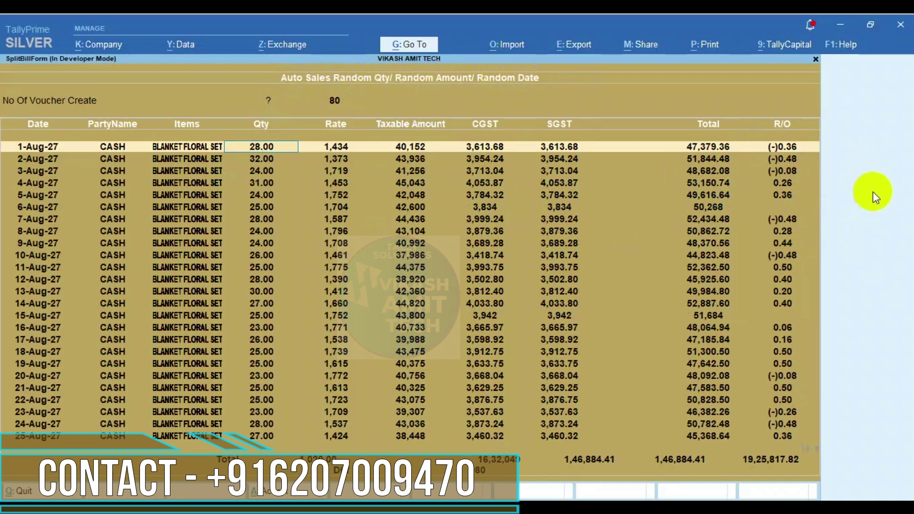
{"action": "key", "text": "Down"}
{"action": "key", "text": "Down"}
{"action": "key", "text": "Down"}
{"action": "key", "text": "Down"}
{"action": "key", "text": "Down"}
{"action": "key", "text": "Down"}
{"action": "key", "text": "Down"}
{"action": "key", "text": "Down"}
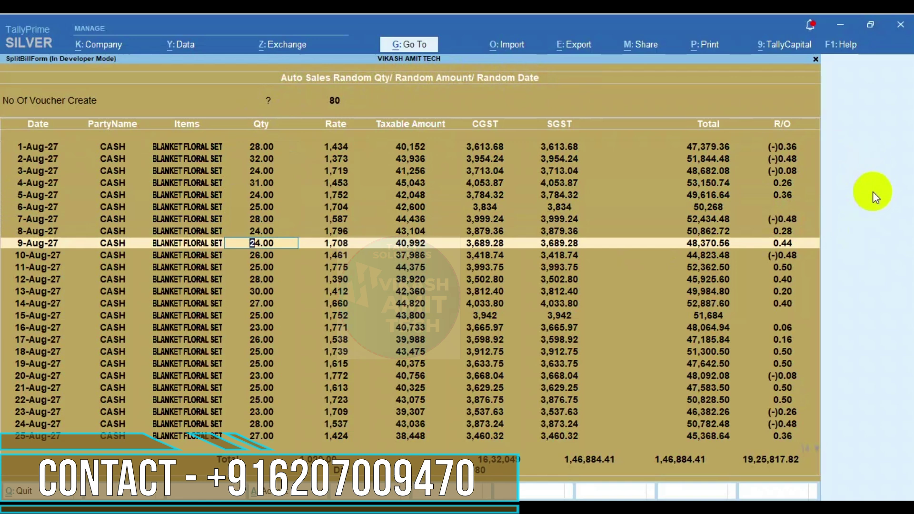
{"action": "key", "text": "Down"}
{"action": "key", "text": "Down"}
{"action": "key", "text": "Down"}
{"action": "key", "text": "Down"}
{"action": "key", "text": "Down"}
{"action": "key", "text": "Down"}
{"action": "key", "text": "Down"}
{"action": "key", "text": "Down"}
{"action": "key", "text": "Down"}
{"action": "key", "text": "Down"}
{"action": "key", "text": "Down"}
{"action": "key", "text": "Down"}
{"action": "key", "text": "Down"}
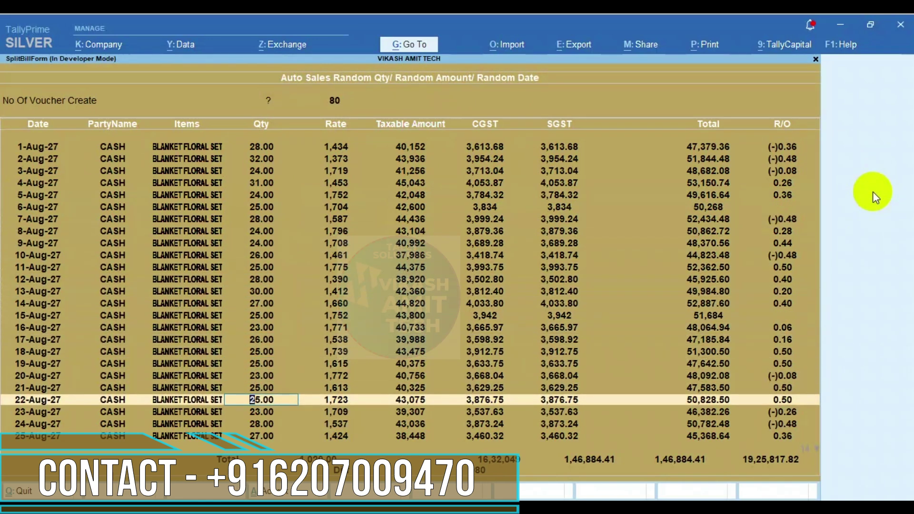
Set the quantity to 23 on the 19-Aug-27 voucher and to 22 on the 20-Aug-27 voucher.
{"action": "key", "text": "Up"}
{"action": "key", "text": "Up"}
{"action": "key", "text": "Up"}
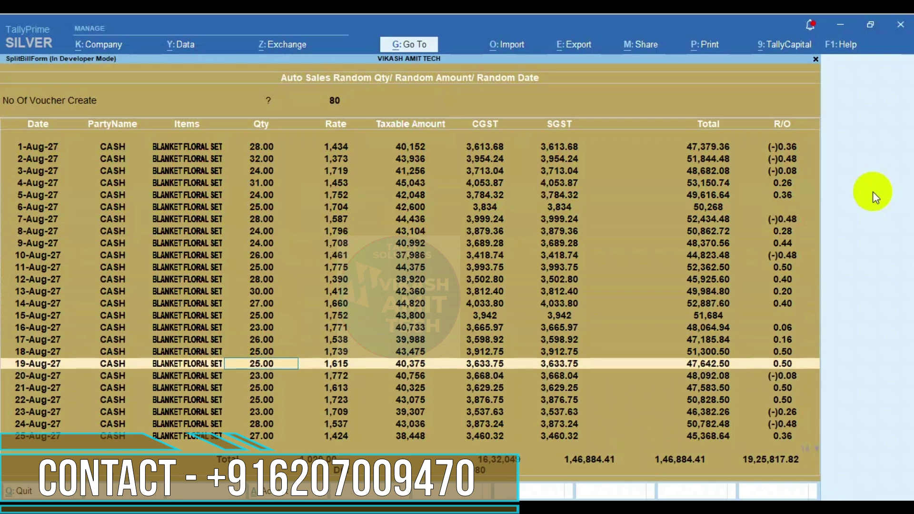
{"action": "key", "text": "Up"}
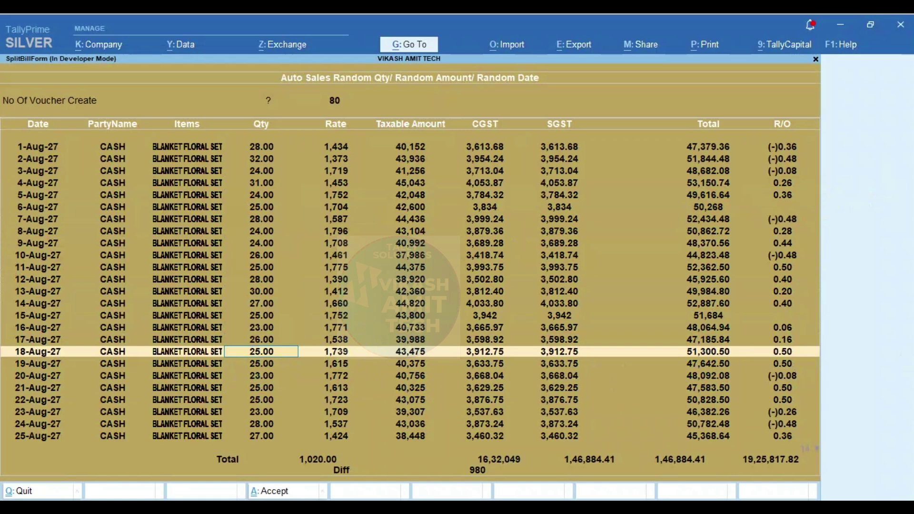
{"action": "key", "text": "Return"}
{"action": "type", "text": "23"}
{"action": "key", "text": "Return"}
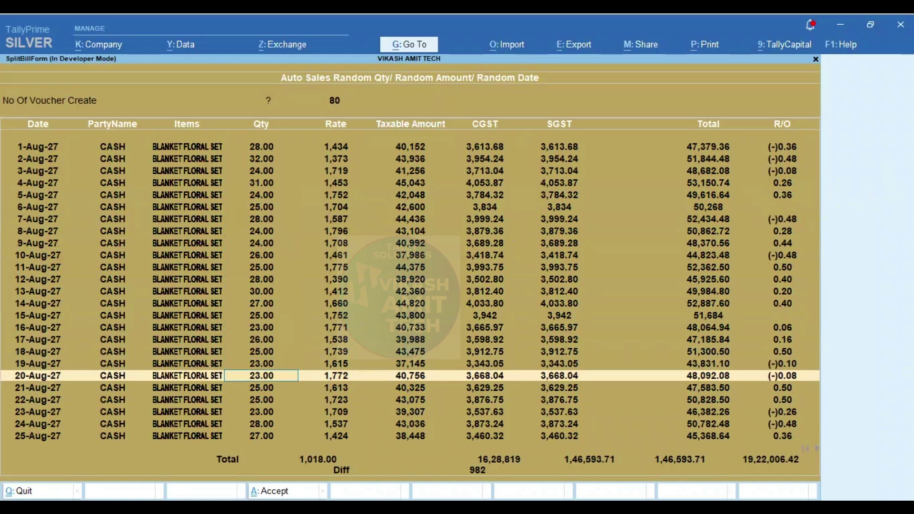
{"action": "type", "text": "22"}
{"action": "key", "text": "Return"}
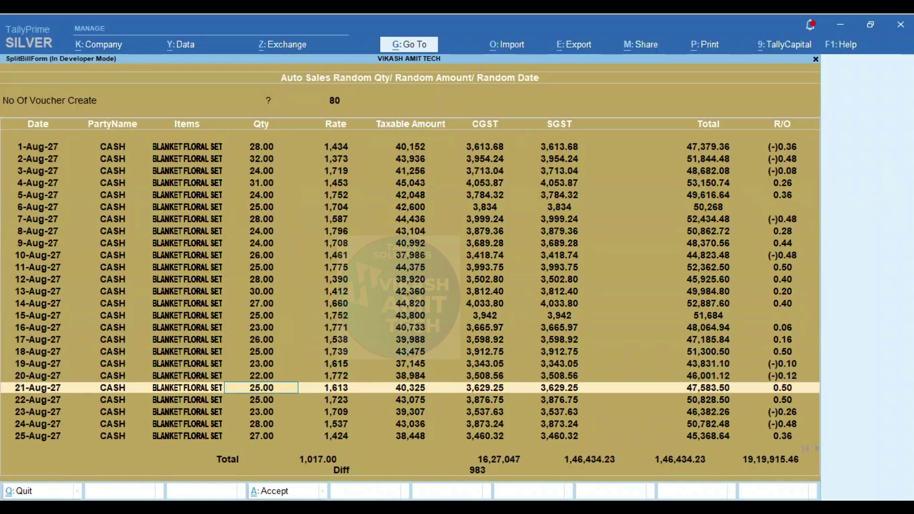
Set the 22-Aug-27 voucher's quantity to 29 and remove the 25-Aug-27 voucher by setting its quantity to 0.
{"action": "key", "text": "Return"}
{"action": "type", "text": "29"}
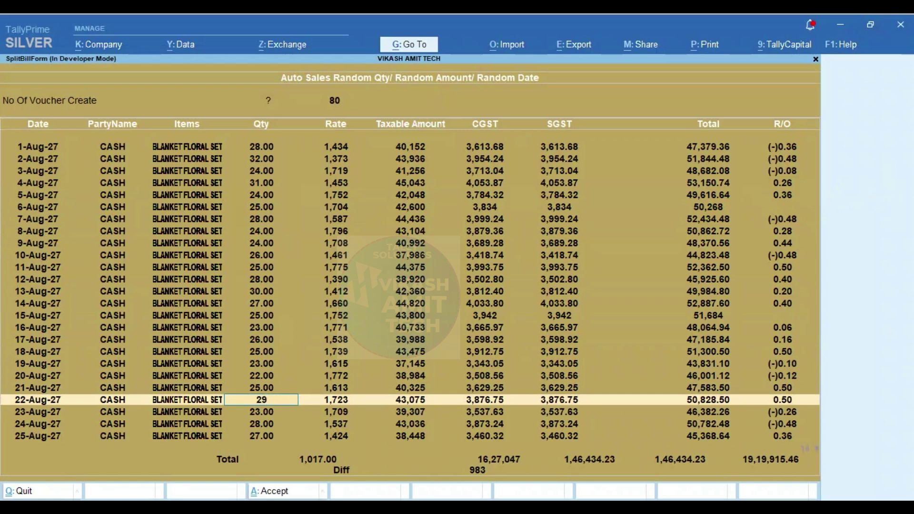
{"action": "key", "text": "Return"}
{"action": "key", "text": "Return"}
{"action": "key", "text": "Return"}
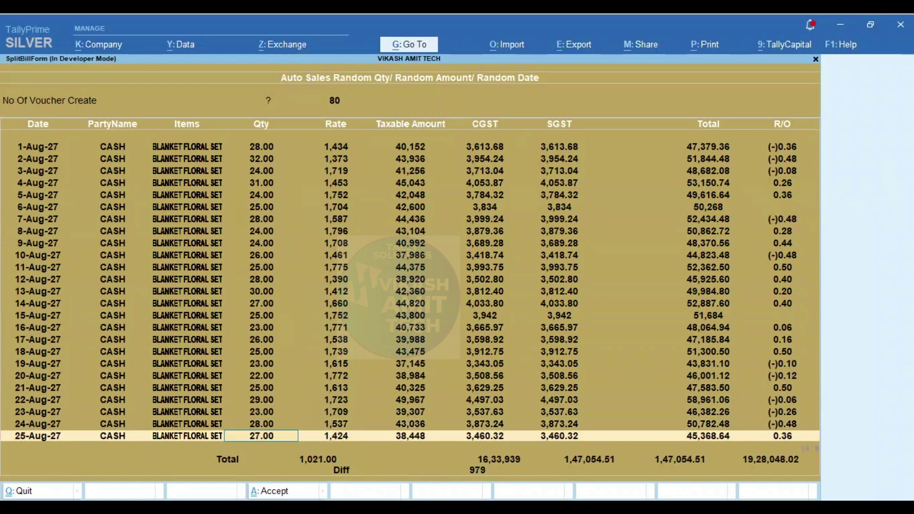
{"action": "type", "text": "0"}
{"action": "key", "text": "Return"}
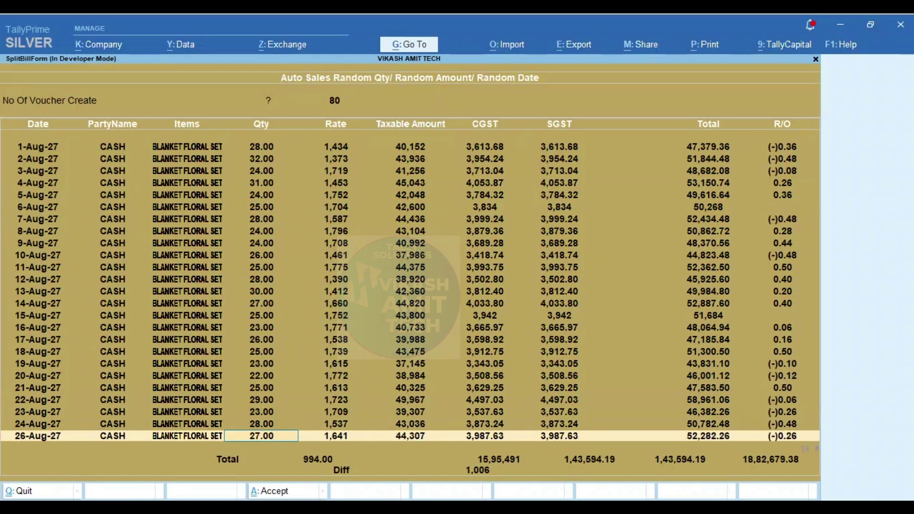
{"action": "key", "text": "Return"}
{"action": "key", "text": "Return"}
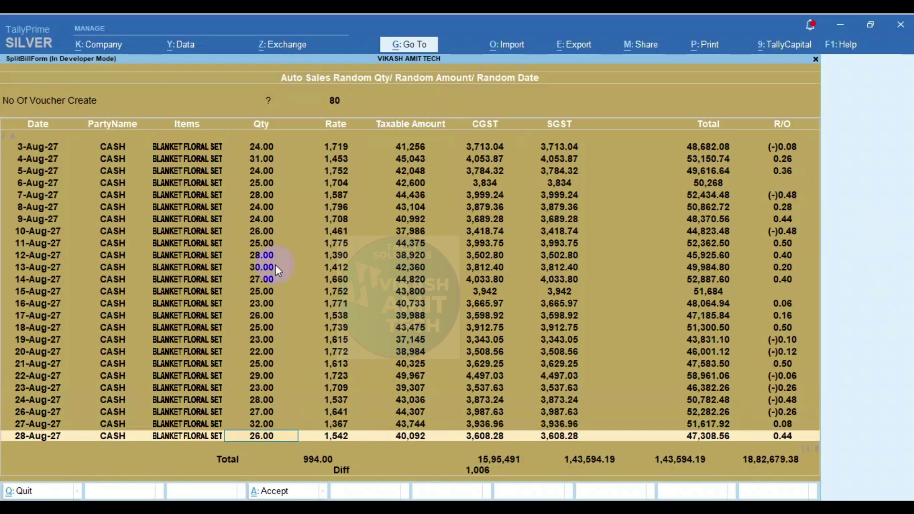
Generate a further batch with the voucher count of 80 and remove the first 1-Aug-27 row.
{"action": "left_click", "coordinate": [336, 100]}
{"action": "key", "text": "Return"}
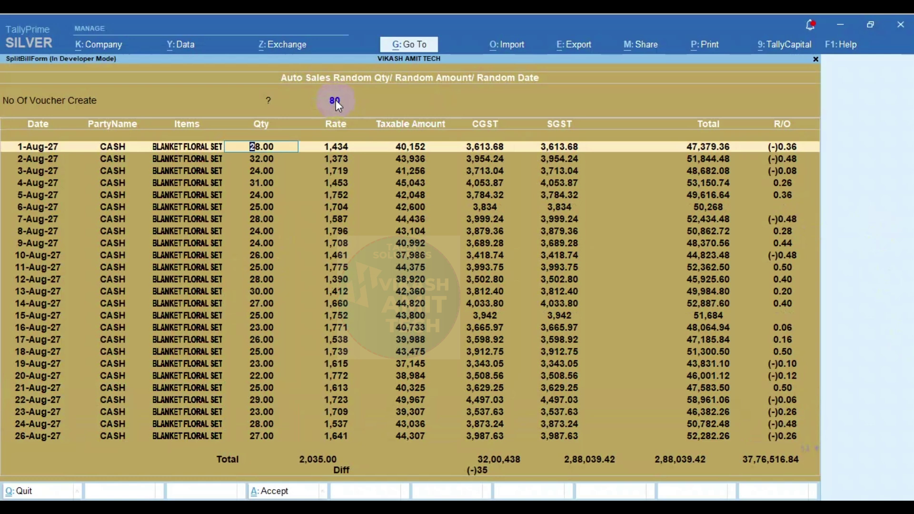
{"action": "key", "text": "Return"}
{"action": "left_click", "coordinate": [333, 148]}
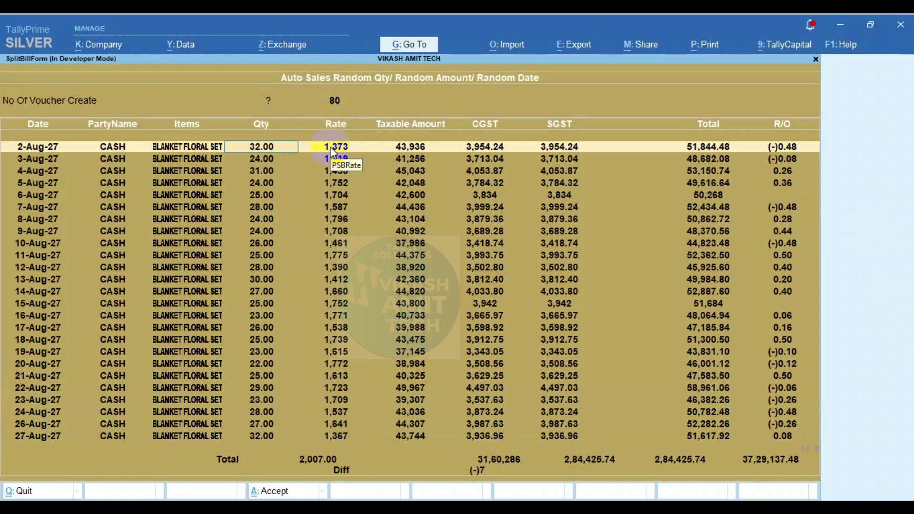
Set the 2-Aug-27 quantity to 21 and the 3-Aug-27 quantity to 28, and leave the form without saving.
{"action": "type", "text": "21"}
{"action": "key", "text": "Return"}
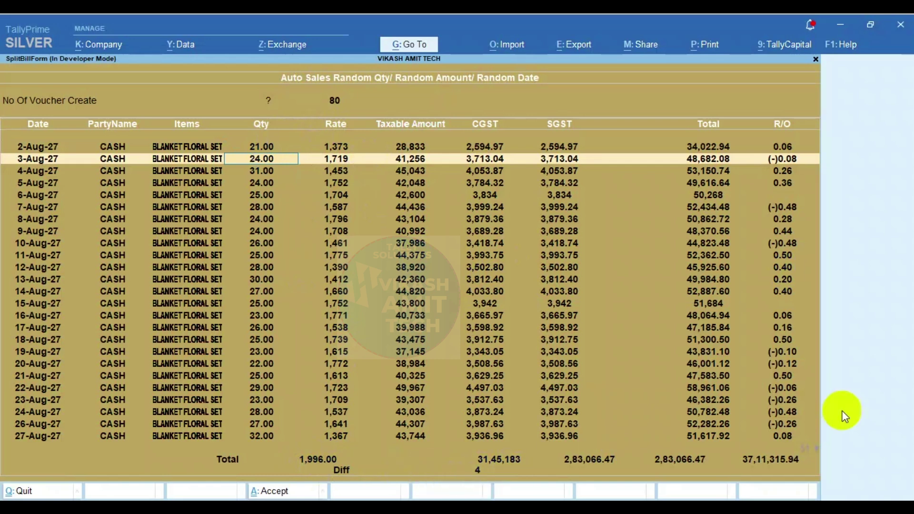
{"action": "type", "text": "28"}
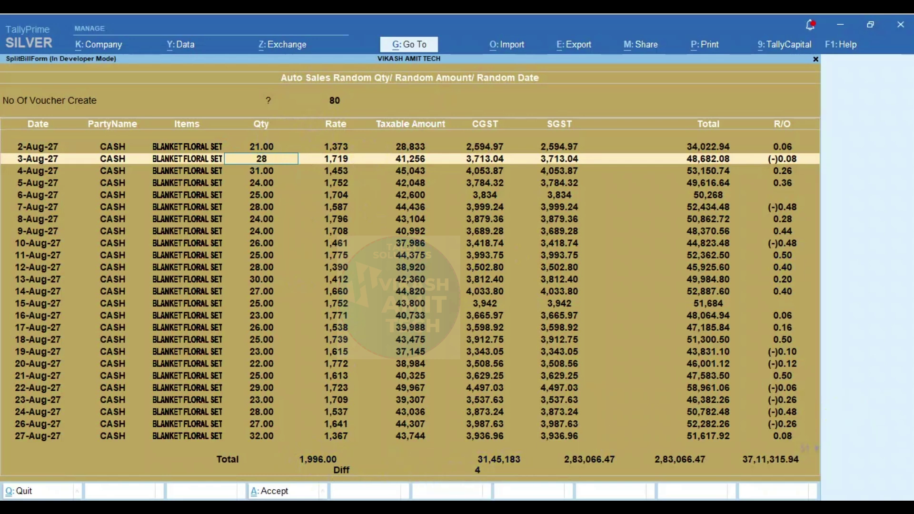
{"action": "key", "text": "Return"}
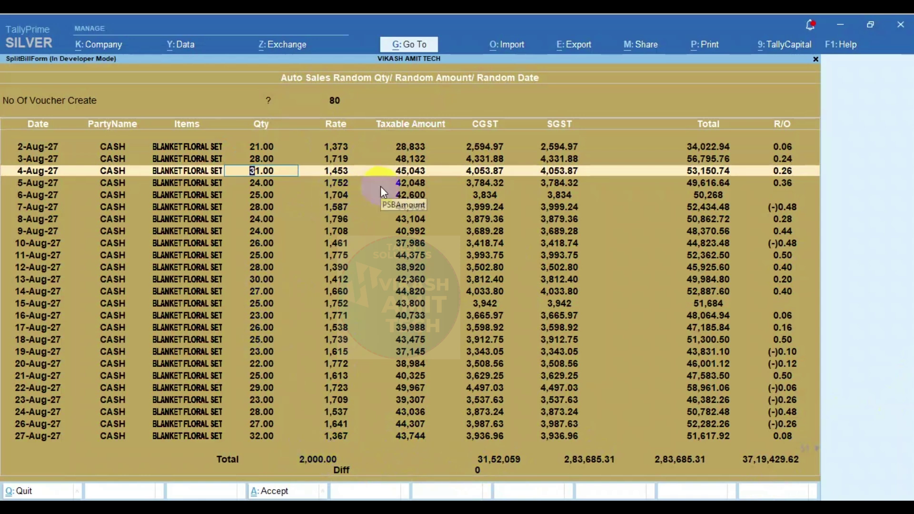
{"action": "key", "text": "Escape"}
{"action": "key", "text": "Return"}
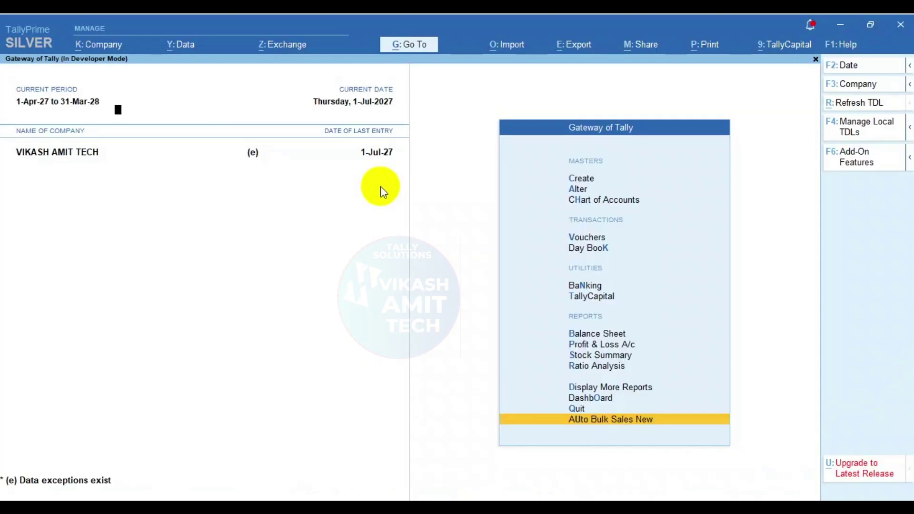
Reopen Auto Bulk Sales New and keep BLANKET FLORAL SET, GST SALE UNIBIC, 1-Aug-27 to 30-Oct-27, quantity 2,000 and Tax Round No.
{"action": "key", "text": "Return"}
{"action": "key", "text": "Return"}
{"action": "key", "text": "Return"}
{"action": "key", "text": "Return"}
{"action": "key", "text": "Return"}
{"action": "key", "text": "Return"}
{"action": "key", "text": "Return"}
{"action": "key", "text": "Return"}
{"action": "key", "text": "Return"}
{"action": "key", "text": "Return"}
{"action": "key", "text": "Return"}
{"action": "key", "text": "Return"}
{"action": "key", "text": "Return"}
{"action": "key", "text": "Return"}
{"action": "key", "text": "Return"}
{"action": "key", "text": "Return"}
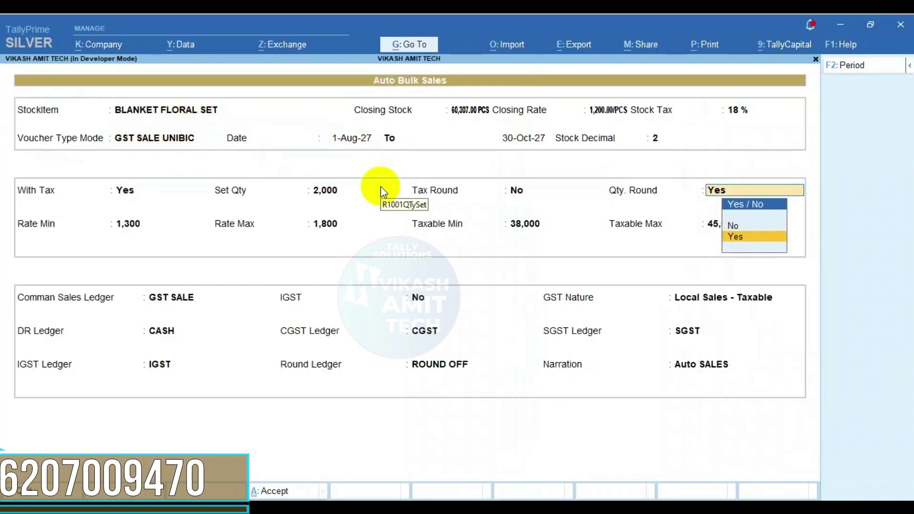
Keep Qty. Round as Yes and accept the remaining rate, amount and ledger settings to reach the voucher creation form.
{"action": "key", "text": "Return"}
{"action": "key", "text": "Return"}
{"action": "key", "text": "Return"}
{"action": "key", "text": "Return"}
{"action": "key", "text": "Return"}
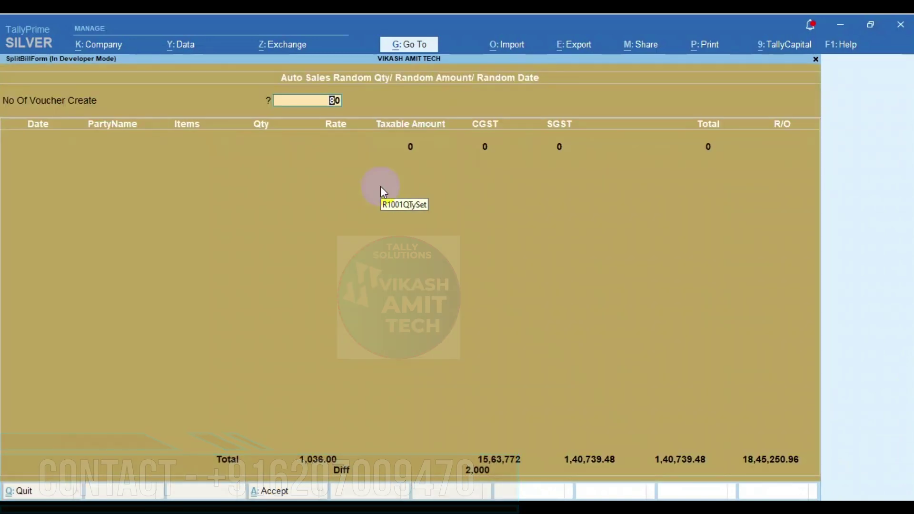
Generate random vouchers with a count of 80, and run the same count again to add a second batch.
{"action": "key", "text": "Return"}
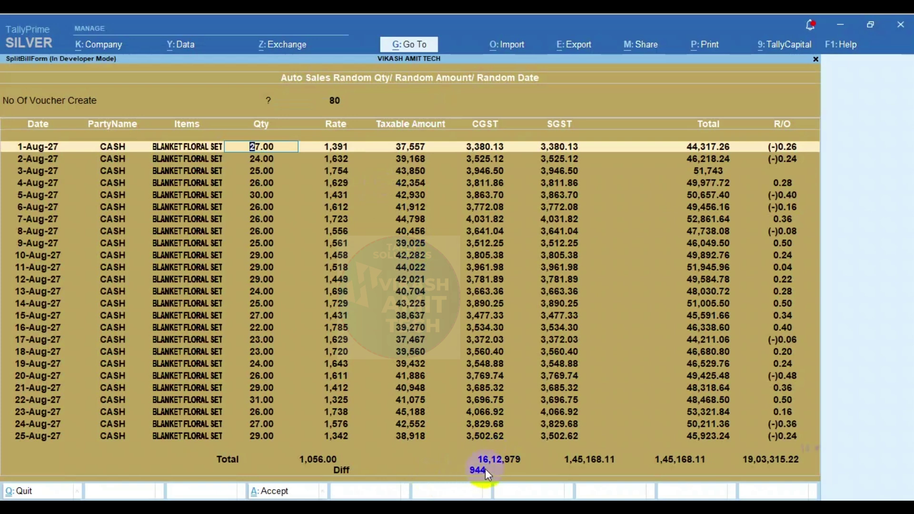
{"action": "left_click", "coordinate": [335, 99]}
{"action": "key", "text": "Return"}
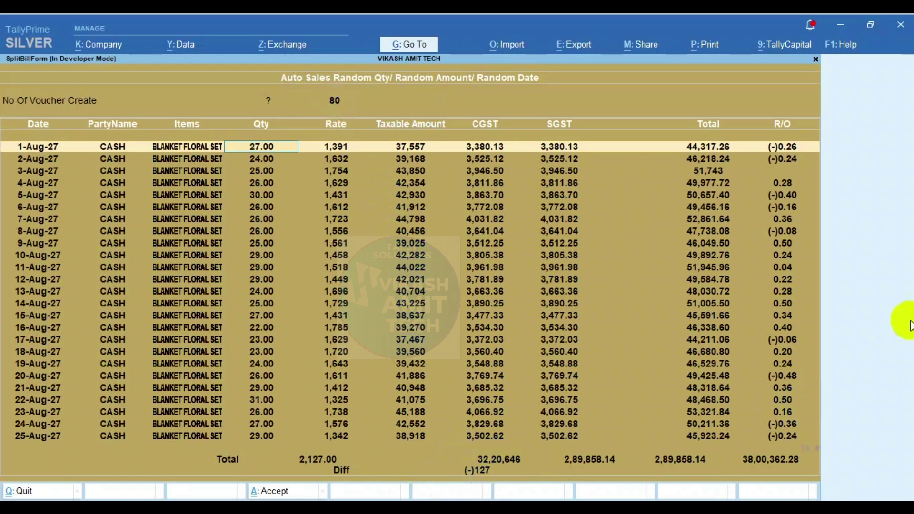
Set the quantities of the first 1-Aug-27 to 5-Aug-27 rows to 0 and the 6-Aug-27 quantity to 31.
{"action": "type", "text": "0"}
{"action": "key", "text": "Return"}
{"action": "type", "text": "0"}
{"action": "key", "text": "Return"}
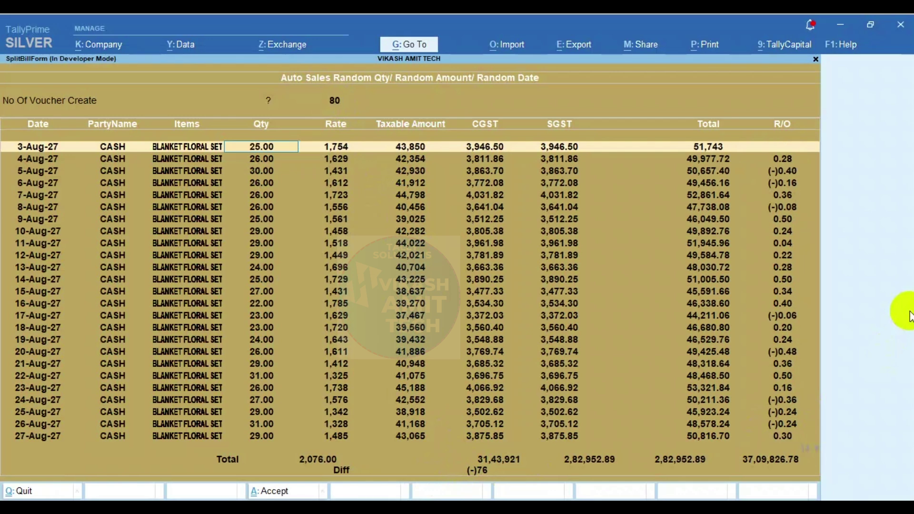
{"action": "type", "text": "0"}
{"action": "key", "text": "Return"}
{"action": "key", "text": "Return"}
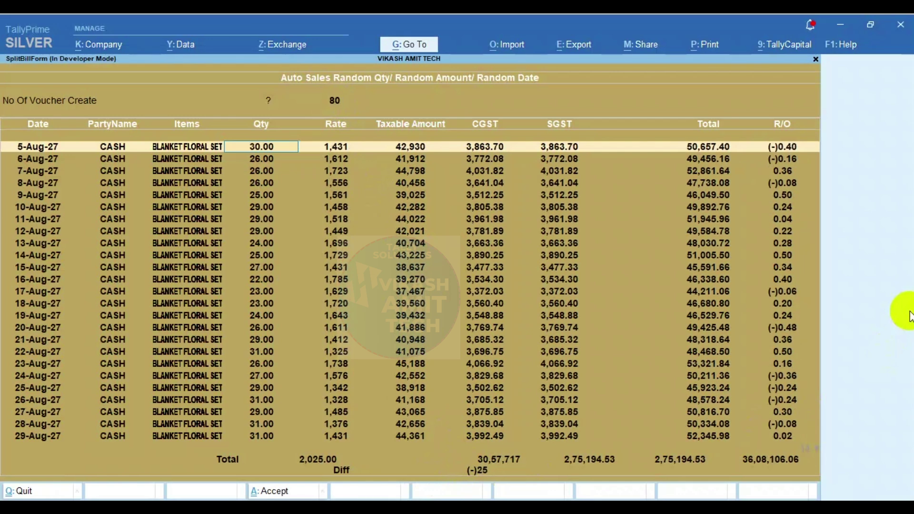
{"action": "type", "text": "0"}
{"action": "key", "text": "Return"}
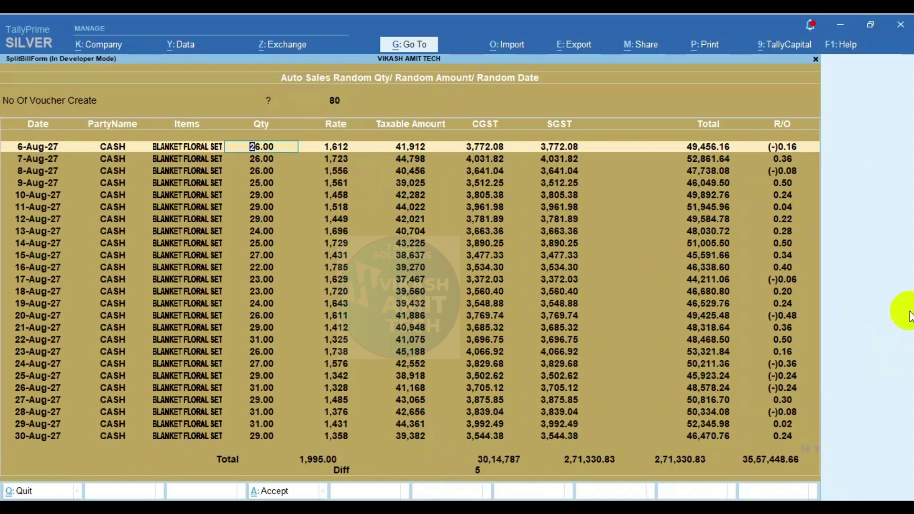
{"action": "type", "text": "31"}
{"action": "key", "text": "Return"}
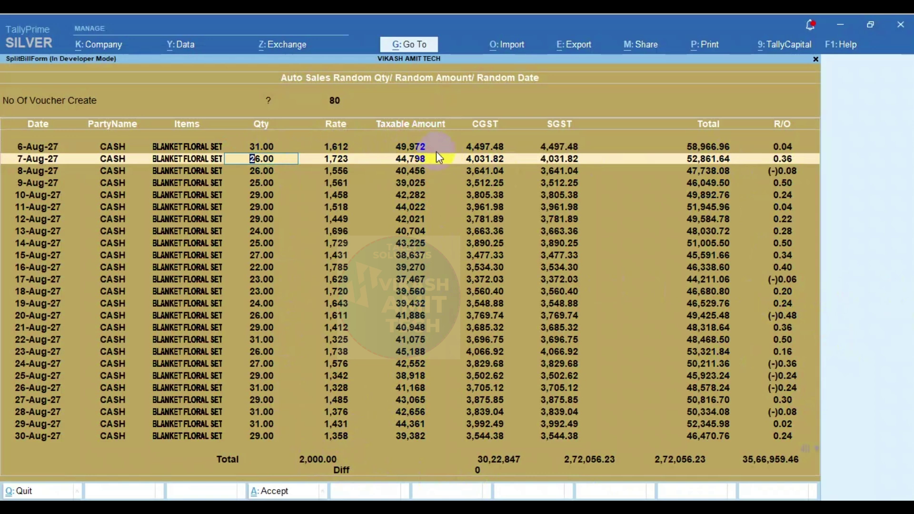
Go through the voucher list to its end and accept it to create the sales vouchers.
{"action": "key", "text": "Down"}
{"action": "key", "text": "Down"}
{"action": "key", "text": "Down"}
{"action": "key", "text": "Down"}
{"action": "key", "text": "Down"}
{"action": "key", "text": "Down"}
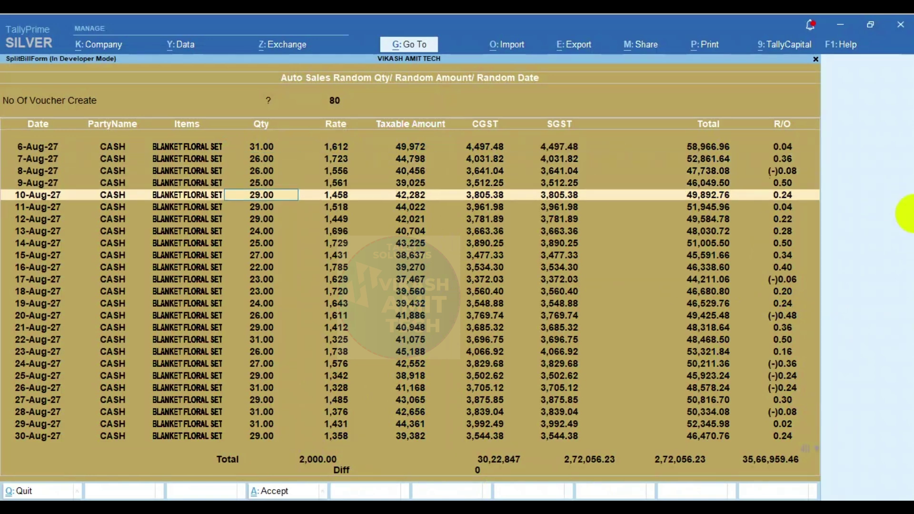
{"action": "key", "text": "Down"}
{"action": "key", "text": "Down"}
{"action": "key", "text": "Page_Down"}
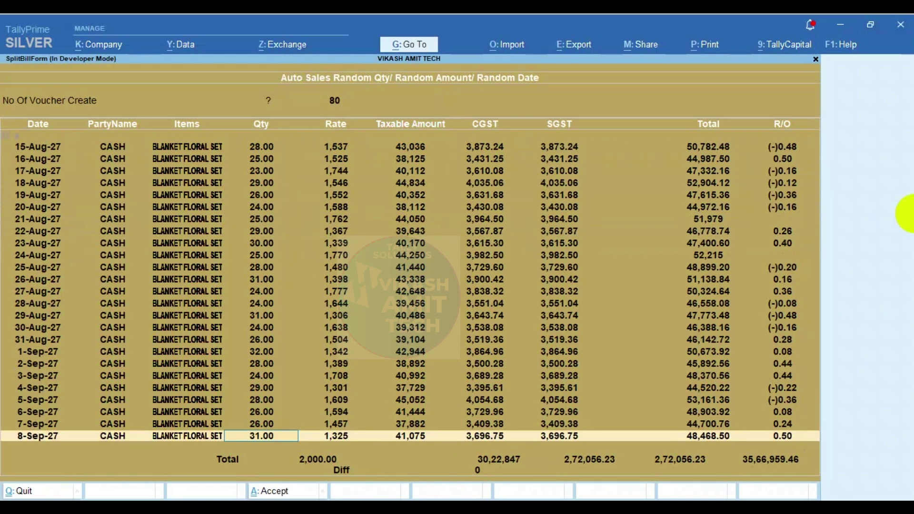
{"action": "key", "text": "Down"}
{"action": "key", "text": "Return"}
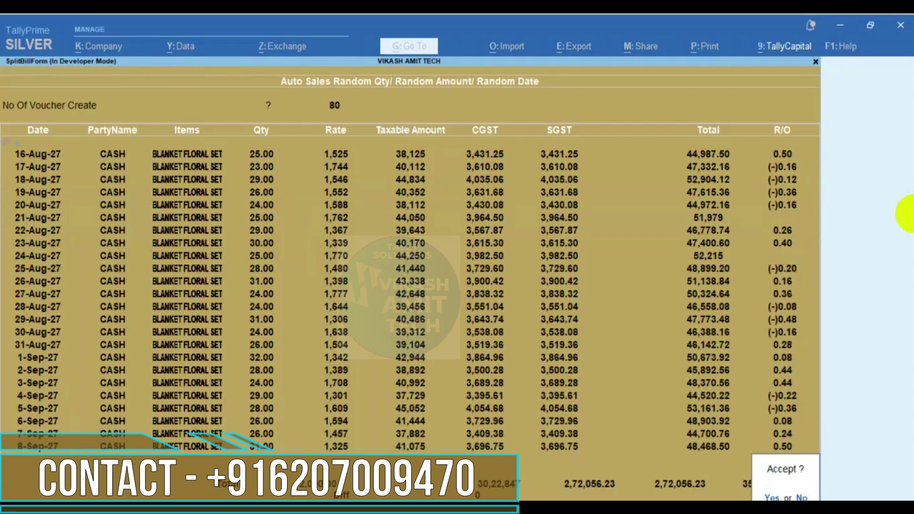
{"action": "key", "text": "y"}
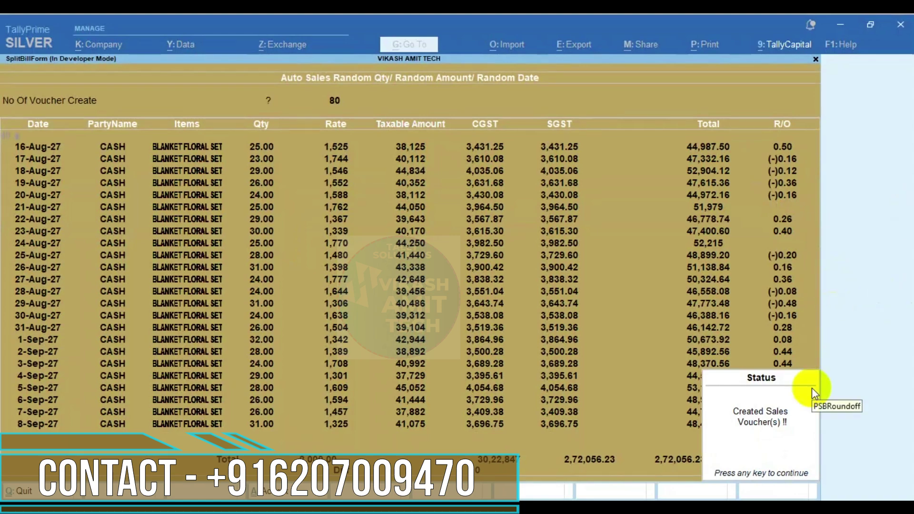
{"action": "key", "text": "Return"}
Open the Statistics report.
{"action": "key", "text": "alt+g"}
{"action": "type", "text": "statistics"}
{"action": "key", "text": "Return"}
Drill down from the GST SALE UNIBIC voucher type to its list of August vouchers.
{"action": "key", "text": "Down"}
{"action": "key", "text": "Down"}
{"action": "key", "text": "Down"}
{"action": "key", "text": "Down"}
{"action": "key", "text": "Down"}
{"action": "key", "text": "Down"}
{"action": "key", "text": "Down"}
{"action": "key", "text": "Down"}
{"action": "key", "text": "Down"}
{"action": "key", "text": "Down"}
{"action": "key", "text": "Down"}
{"action": "key", "text": "Down"}
{"action": "key", "text": "Down"}
{"action": "key", "text": "Down"}
{"action": "key", "text": "Down"}
{"action": "key", "text": "Down"}
{"action": "key", "text": "Down"}
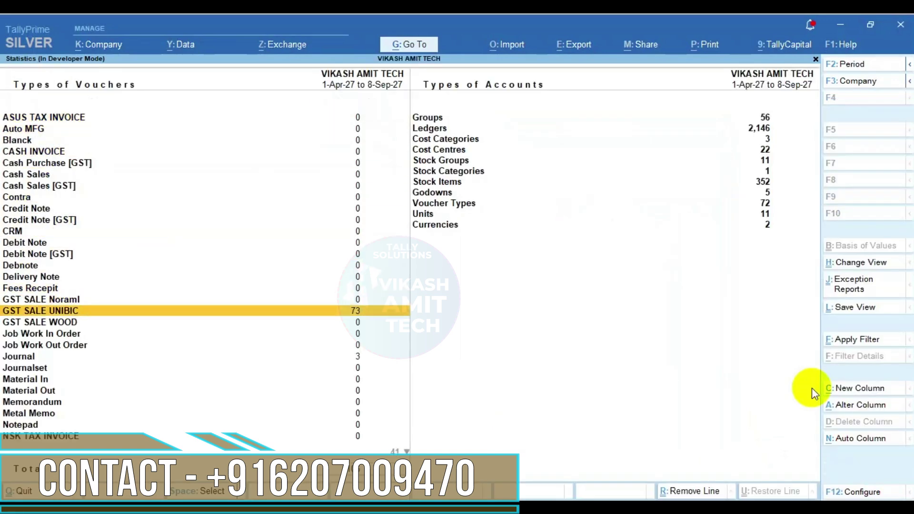
{"action": "key", "text": "Return"}
{"action": "key", "text": "Up"}
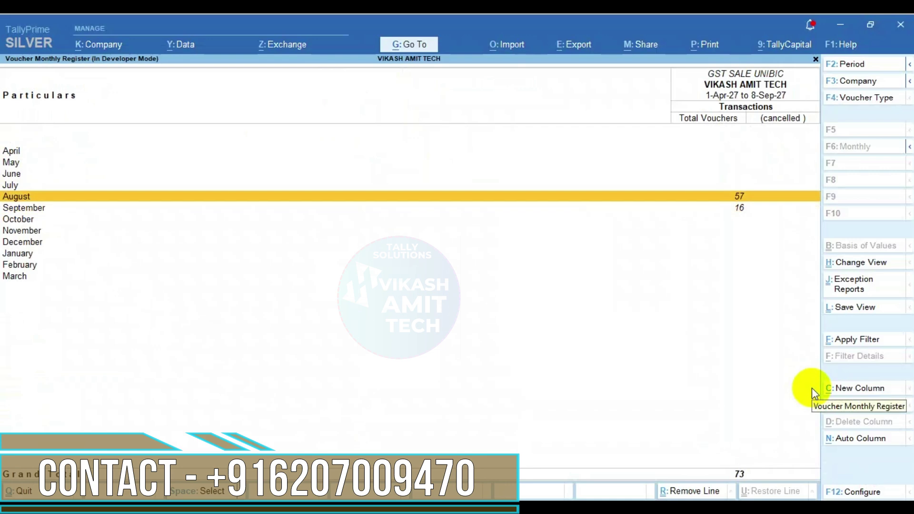
{"action": "key", "text": "Return"}
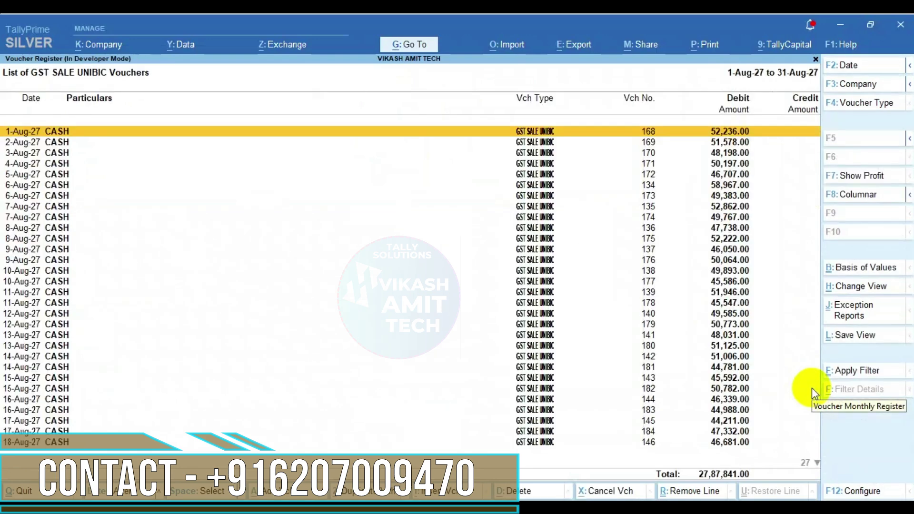
Open the first 1-Aug-27 CASH voucher and examine its detailed GST tax analysis for BLANKET FLORAL SET.
{"action": "key", "text": "Return"}
{"action": "key", "text": "ctrl+o"}
{"action": "key", "text": "alt+f5"}
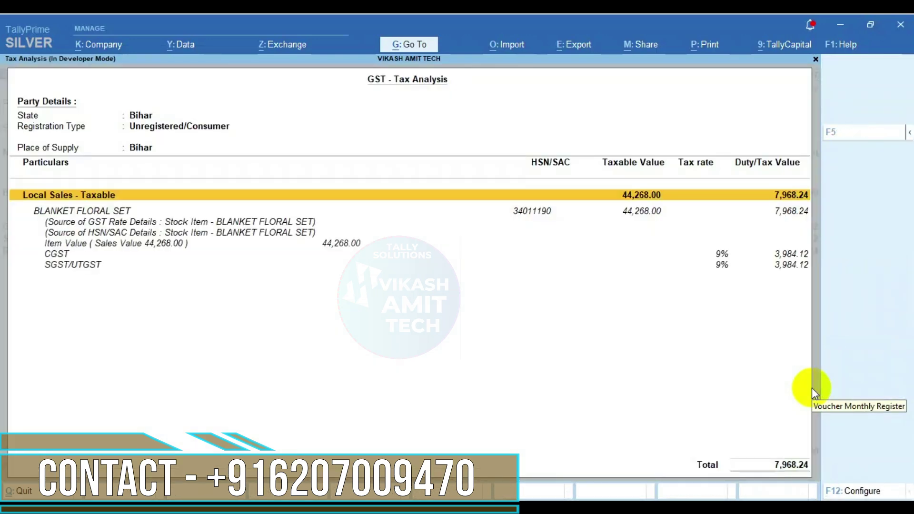
{"action": "key", "text": "Down"}
{"action": "key", "text": "Down"}
{"action": "key", "text": "Down"}
{"action": "key", "text": "Down"}
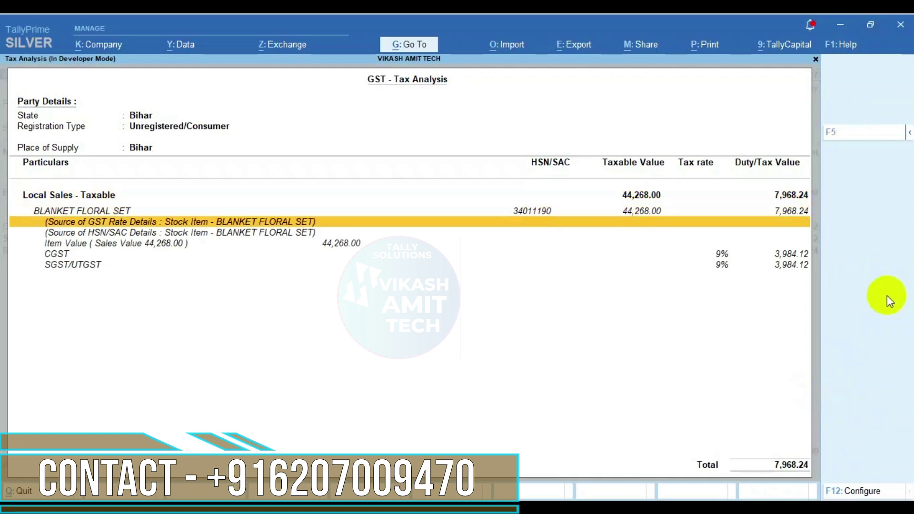
{"action": "key", "text": "Up"}
{"action": "key", "text": "Up"}
{"action": "key", "text": "Up"}
{"action": "key", "text": "Up"}
{"action": "key", "text": "Down"}
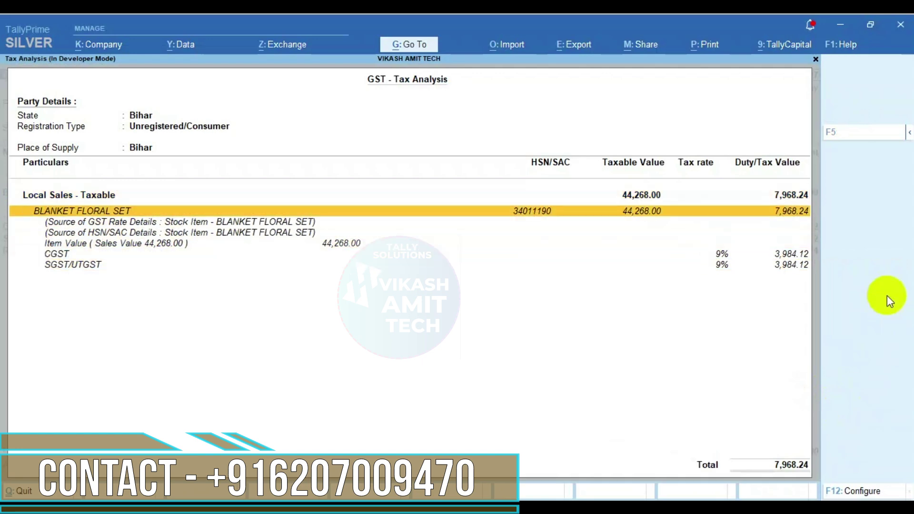
Finish reviewing the tax breakdown of the 1-Aug-27 voucher and return to the GST SALE UNIBIC voucher list.
{"action": "key", "text": "Down"}
{"action": "key", "text": "Down"}
{"action": "key", "text": "Down"}
{"action": "key", "text": "Return"}
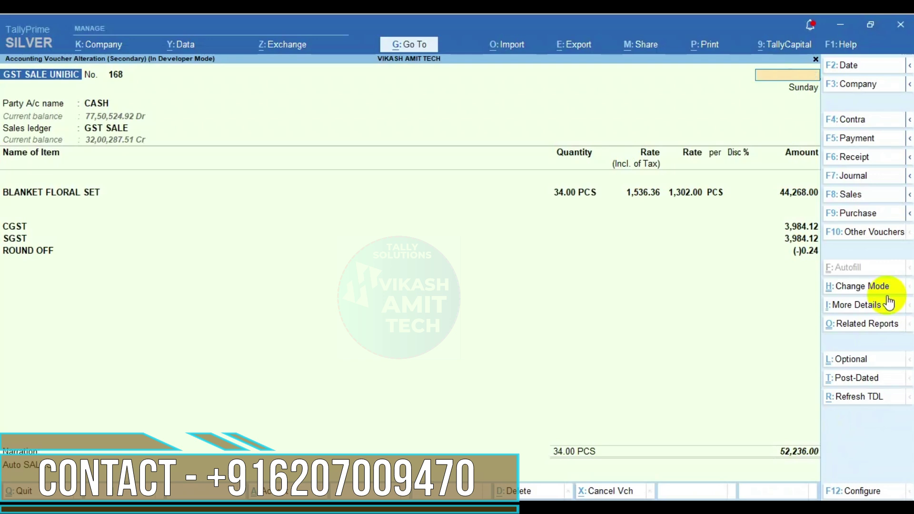
{"action": "key", "text": "Escape"}
Open the 20-Aug-27 CASH voucher no. 187 and examine its detailed GST tax analysis for BLANKET FLORAL SET.
{"action": "key", "text": "Down"}
{"action": "key", "text": "Down"}
{"action": "key", "text": "Down"}
{"action": "key", "text": "Down"}
{"action": "key", "text": "Down"}
{"action": "key", "text": "Down"}
{"action": "key", "text": "Down"}
{"action": "key", "text": "Down"}
{"action": "key", "text": "Down"}
{"action": "key", "text": "Down"}
{"action": "key", "text": "Down"}
{"action": "key", "text": "Down"}
{"action": "key", "text": "Down"}
{"action": "key", "text": "Down"}
{"action": "key", "text": "Down"}
{"action": "key", "text": "Down"}
{"action": "key", "text": "Down"}
{"action": "key", "text": "Down"}
{"action": "key", "text": "Down"}
{"action": "key", "text": "Down"}
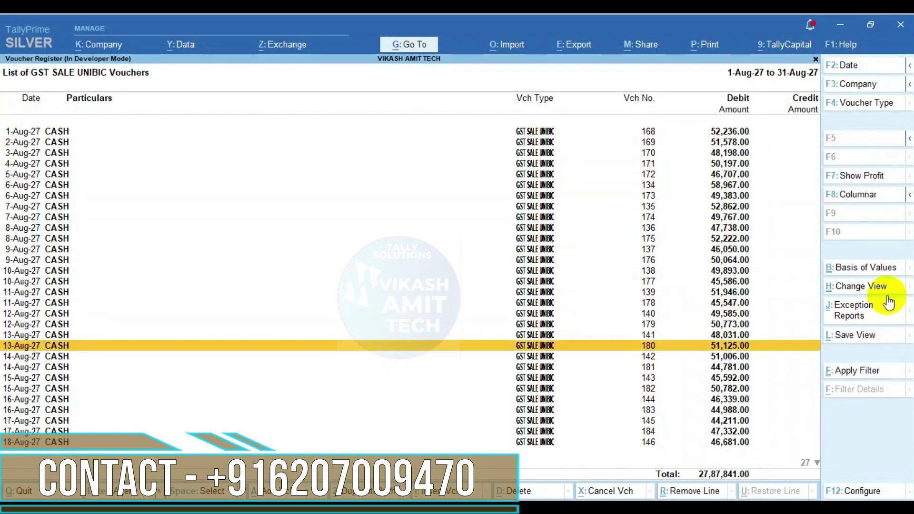
{"action": "key", "text": "Return"}
{"action": "key", "text": "ctrl+o"}
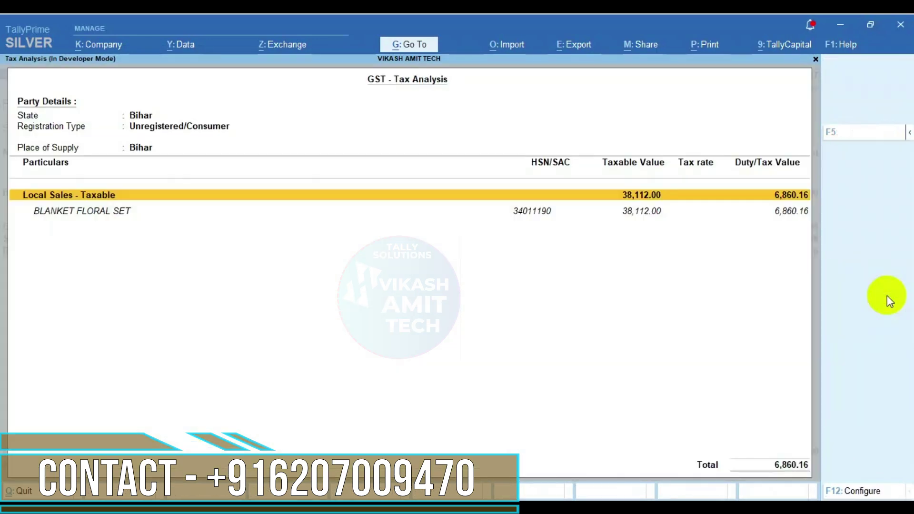
{"action": "key", "text": "Down"}
{"action": "key", "text": "Down"}
{"action": "key", "text": "Down"}
{"action": "key", "text": "Down"}
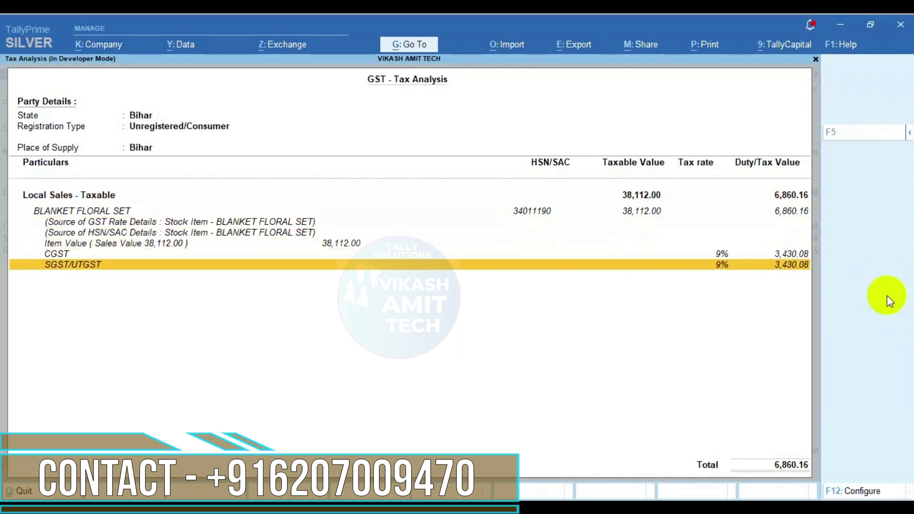
Leave the tax analysis, the voucher list and the Statistics report to return to the Gateway of Tally.
{"action": "key", "text": "Escape"}
{"action": "key", "text": "Escape"}
{"action": "key", "text": "Escape"}
{"action": "key", "text": "Escape"}
{"action": "key", "text": "Escape"}
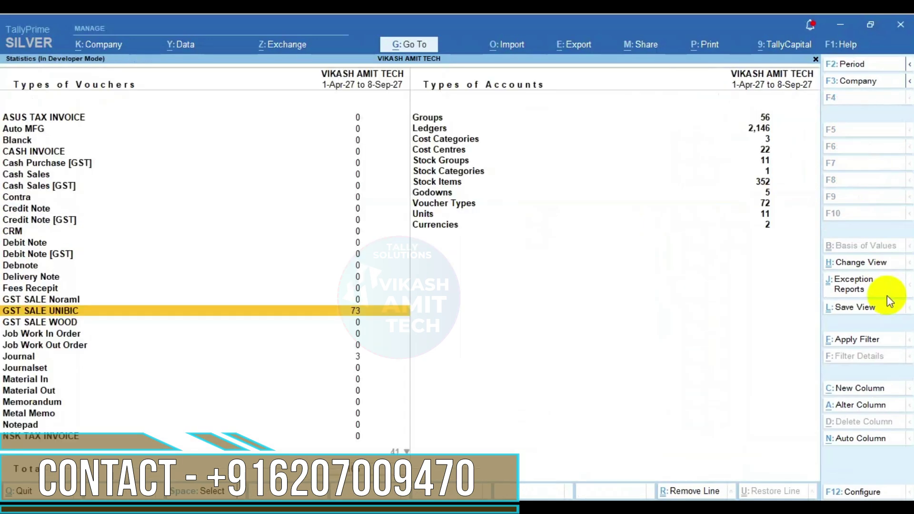
{"action": "key", "text": "Escape"}
{"action": "key", "text": "Escape"}
Open the GSTR-1 return from the statutory GST reports.
{"action": "key", "text": "d"}
{"action": "key", "text": "u"}
{"action": "key", "text": "g"}
{"action": "key", "text": "Down"}
{"action": "key", "text": "Down"}
{"action": "key", "text": "Up"}
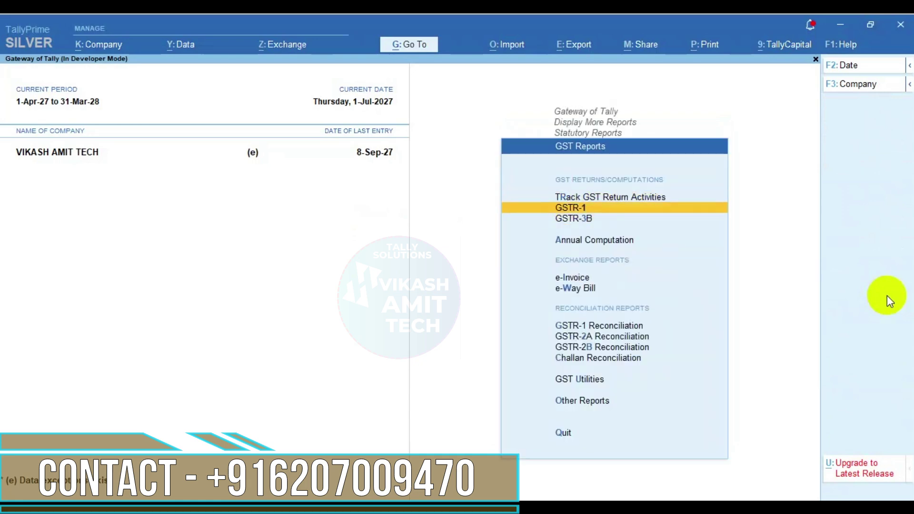
{"action": "key", "text": "Return"}
Drill down from B2C (Small) Invoices - 7 in GSTR-1 to its summary.
{"action": "key", "text": "Down"}
{"action": "key", "text": "Down"}
{"action": "key", "text": "Down"}
{"action": "key", "text": "Down"}
{"action": "key", "text": "Down"}
{"action": "key", "text": "Down"}
{"action": "key", "text": "Down"}
{"action": "key", "text": "Down"}
{"action": "key", "text": "Down"}
{"action": "key", "text": "Down"}
{"action": "key", "text": "Down"}
{"action": "key", "text": "Down"}
{"action": "key", "text": "Down"}
{"action": "key", "text": "Down"}
{"action": "key", "text": "Down"}
{"action": "key", "text": "Down"}
{"action": "key", "text": "Down"}
{"action": "key", "text": "Down"}
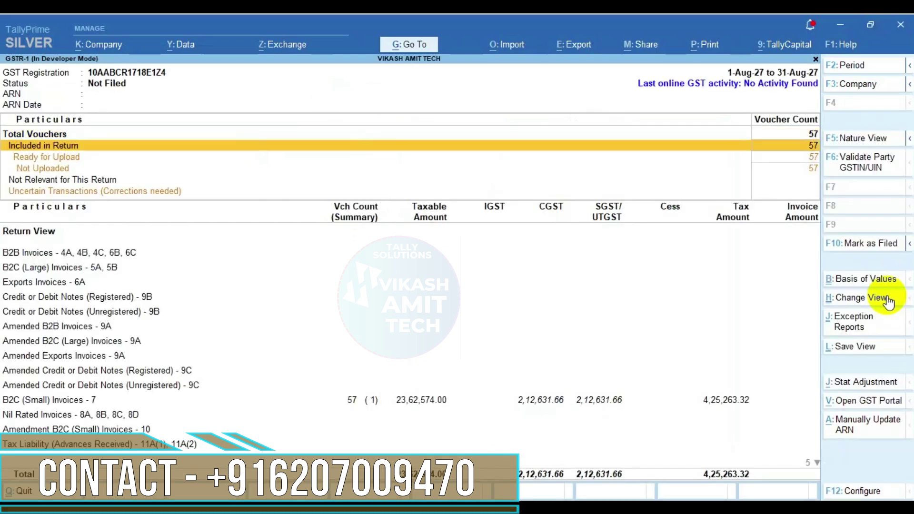
{"action": "key", "text": "Up"}
{"action": "key", "text": "Up"}
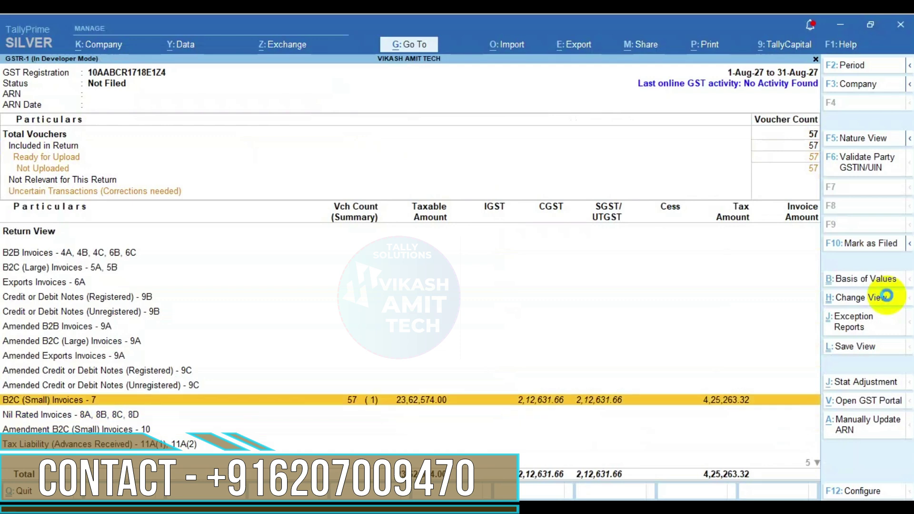
{"action": "key", "text": "Return"}
{"action": "left_click", "coordinate": [886, 295]}
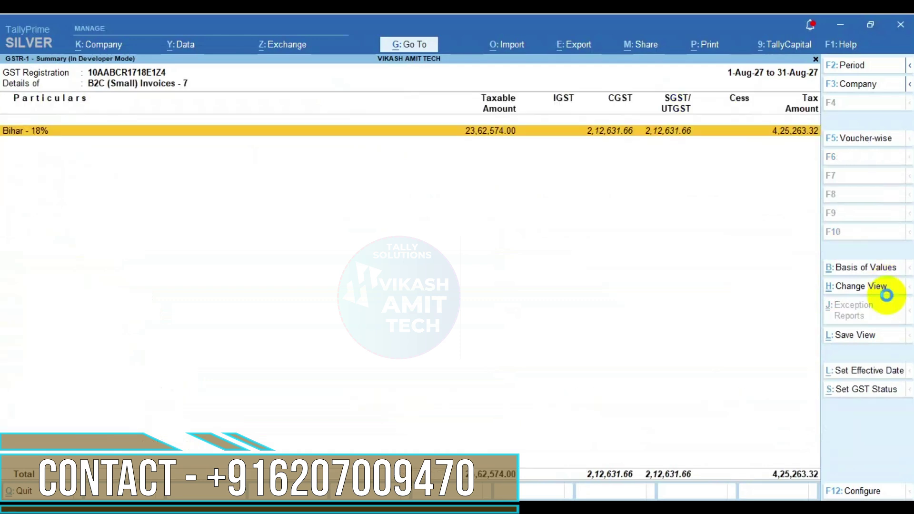
Open the Bihar - 18% voucher register and review the August sales vouchers through to the last one.
{"action": "key", "text": "Return"}
{"action": "key", "text": "Down"}
{"action": "key", "text": "Down"}
{"action": "key", "text": "Down"}
{"action": "key", "text": "Down"}
{"action": "key", "text": "Down"}
{"action": "key", "text": "Down"}
{"action": "key", "text": "Down"}
{"action": "key", "text": "Down"}
{"action": "key", "text": "Down"}
{"action": "key", "text": "Down"}
{"action": "key", "text": "Down"}
{"action": "key", "text": "Down"}
{"action": "key", "text": "Down"}
{"action": "key", "text": "Down"}
{"action": "key", "text": "Down"}
{"action": "key", "text": "Down"}
{"action": "key", "text": "Down"}
{"action": "key", "text": "Down"}
{"action": "key", "text": "Down"}
{"action": "key", "text": "Down"}
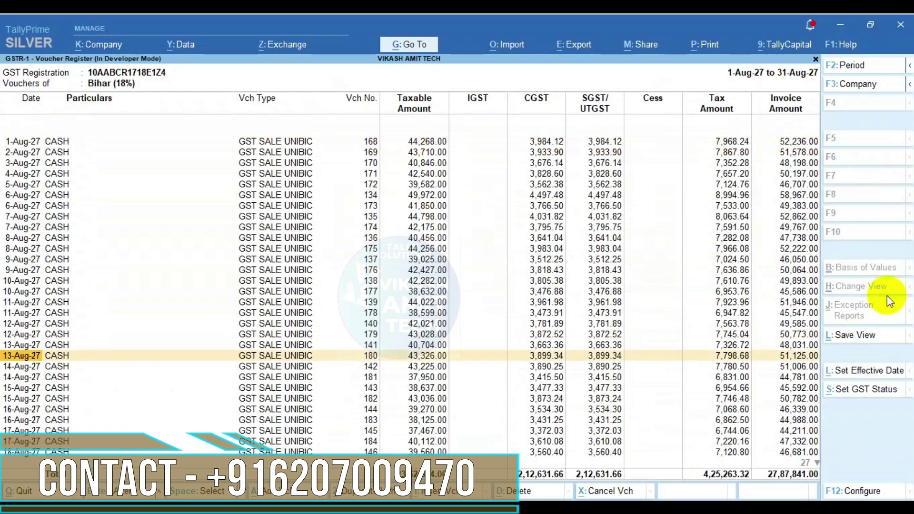
{"action": "key", "text": "Down"}
{"action": "key", "text": "Down"}
{"action": "key", "text": "Down"}
{"action": "key", "text": "Down"}
{"action": "key", "text": "Down"}
{"action": "key", "text": "Down"}
{"action": "key", "text": "Down"}
{"action": "key", "text": "Down"}
{"action": "key", "text": "Down"}
{"action": "key", "text": "Down"}
{"action": "key", "text": "Down"}
{"action": "key", "text": "Down"}
{"action": "key", "text": "Down"}
{"action": "key", "text": "Down"}
{"action": "key", "text": "Down"}
{"action": "key", "text": "Down"}
{"action": "key", "text": "Down"}
{"action": "key", "text": "Down"}
{"action": "key", "text": "Down"}
{"action": "key", "text": "Down"}
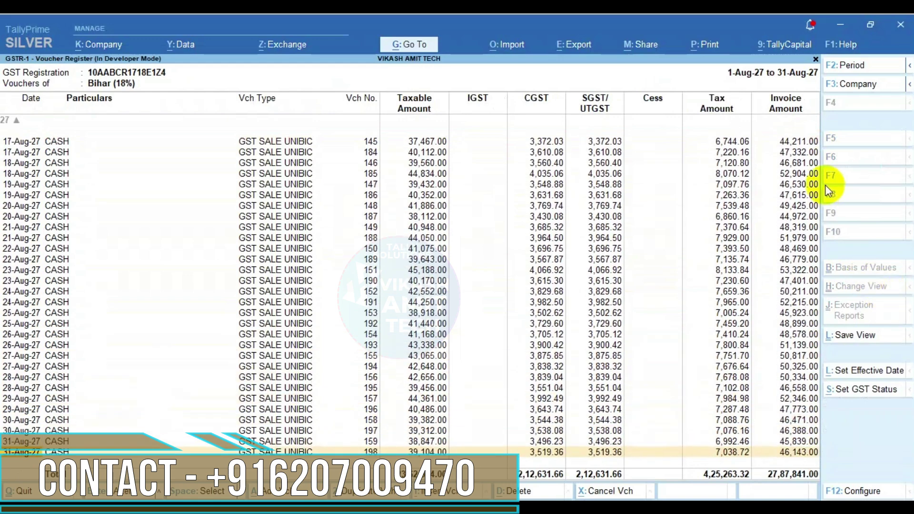
Leave the GSTR-1 reports and return to the Gateway of Tally without quitting the program.
{"action": "key", "text": "Escape"}
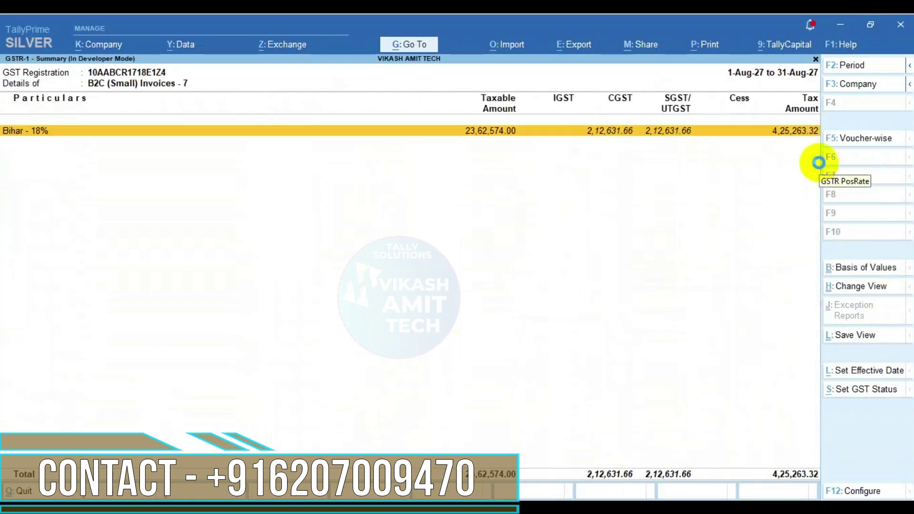
{"action": "key", "text": "Return"}
{"action": "key", "text": "Escape"}
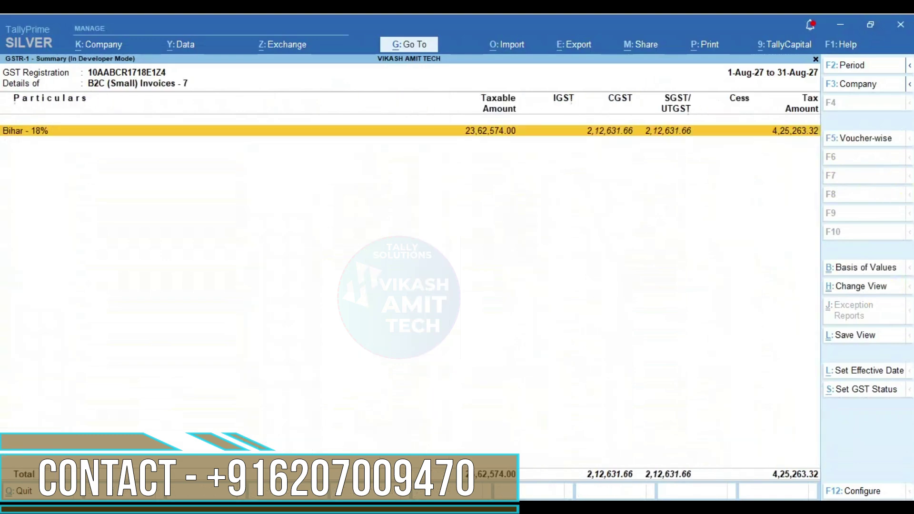
{"action": "key", "text": "Escape"}
{"action": "key", "text": "Escape"}
{"action": "key", "text": "Escape"}
{"action": "key", "text": "Escape"}
{"action": "key", "text": "Escape"}
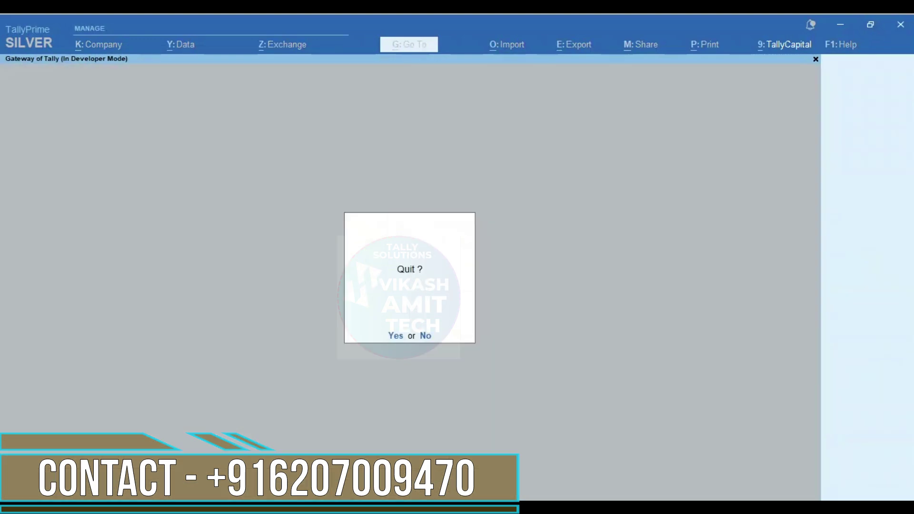
{"action": "key", "text": "Escape"}
Reopen Auto Bulk Sales, keeping BLANKET FLORAL SET as the stock item and GST SALE UNIBIC as the voucher type.
{"action": "key", "text": "Up"}
{"action": "key", "text": "Return"}
{"action": "key", "text": "Return"}
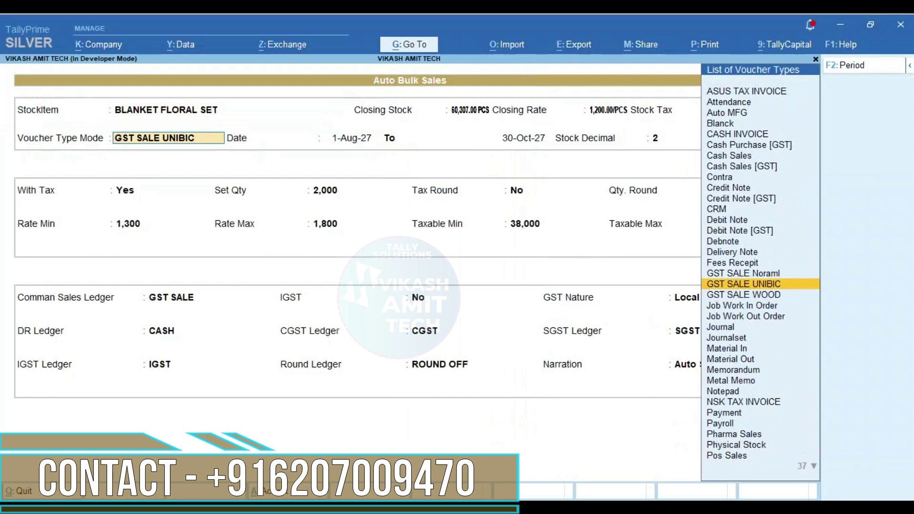
{"action": "key", "text": "Return"}
Set the sales period from 1-Nov-27 to 30-Nov-27 and keep the stock decimal at 2.
{"action": "key", "text": "Return"}
{"action": "key", "text": "Return"}
{"action": "key", "text": "BackSpace"}
{"action": "key", "text": "BackSpace"}
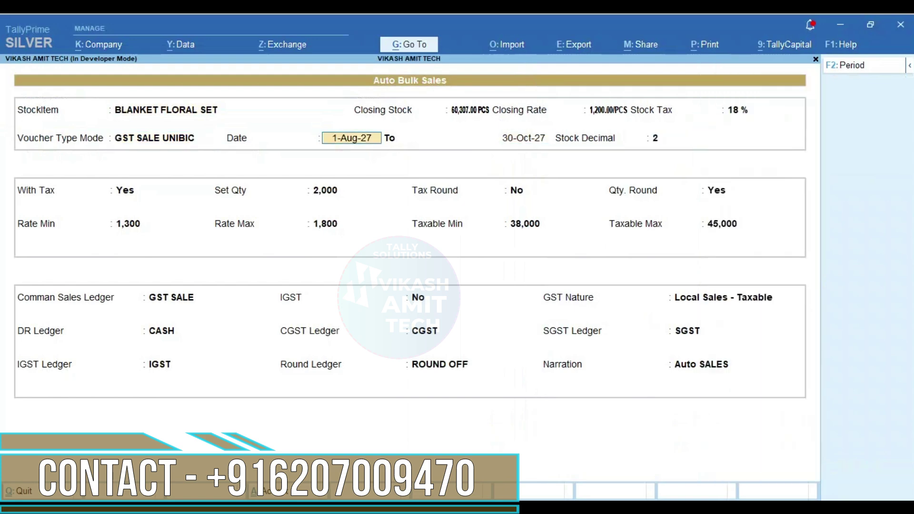
{"action": "type", "text": "1-11"}
{"action": "key", "text": "Return"}
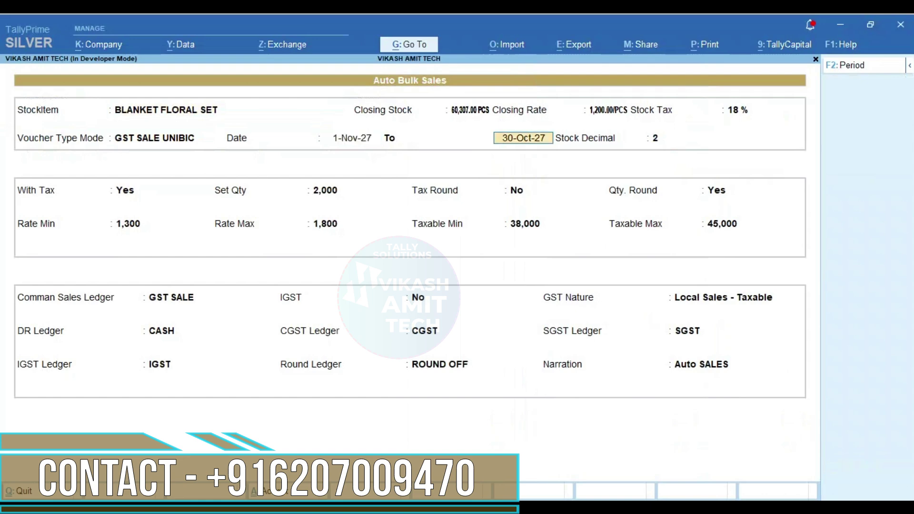
{"action": "type", "text": "31.11"}
{"action": "key", "text": "BackSpace"}
{"action": "key", "text": "BackSpace"}
{"action": "key", "text": "BackSpace"}
{"action": "key", "text": "BackSpace"}
{"action": "key", "text": "BackSpace"}
{"action": "type", "text": "30.11"}
{"action": "key", "text": "Return"}
{"action": "key", "text": "Return"}
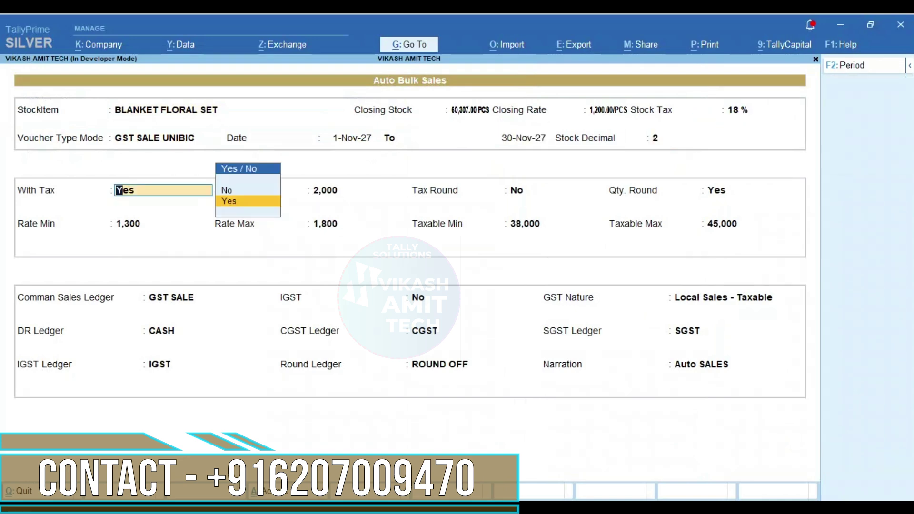
Set the quantity to 1,000, keeping the tax and rounding options, the 1,300–1,800 rate range and the 38,000–45,000 taxable range.
{"action": "key", "text": "Return"}
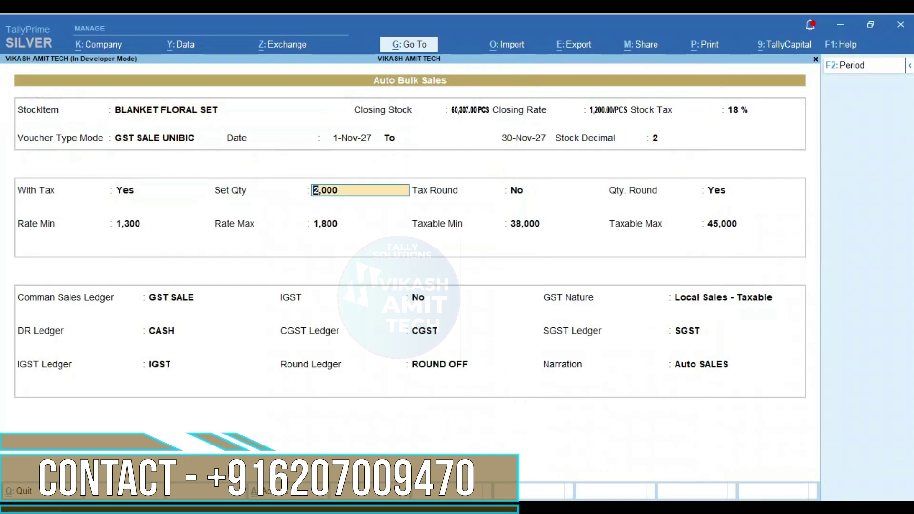
{"action": "type", "text": "1,00"}
{"action": "type", "text": "0"}
{"action": "key", "text": "Return"}
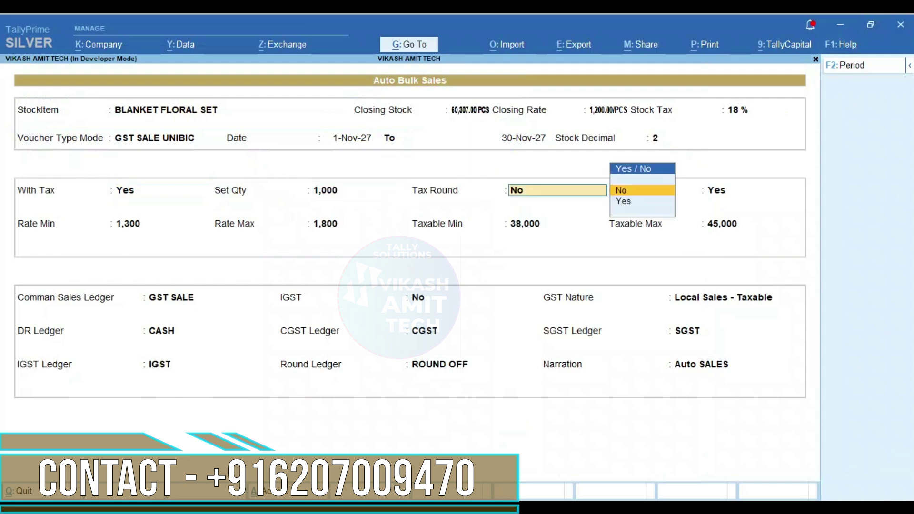
{"action": "key", "text": "Return"}
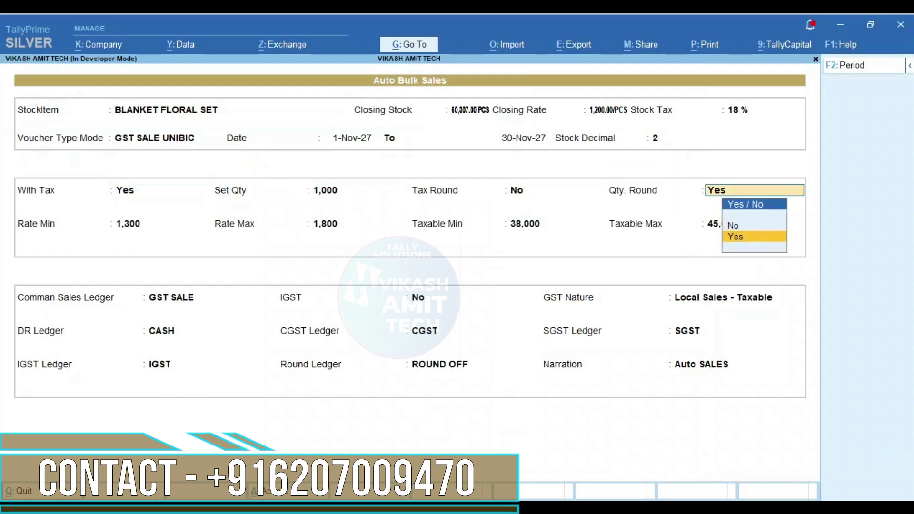
{"action": "key", "text": "Return"}
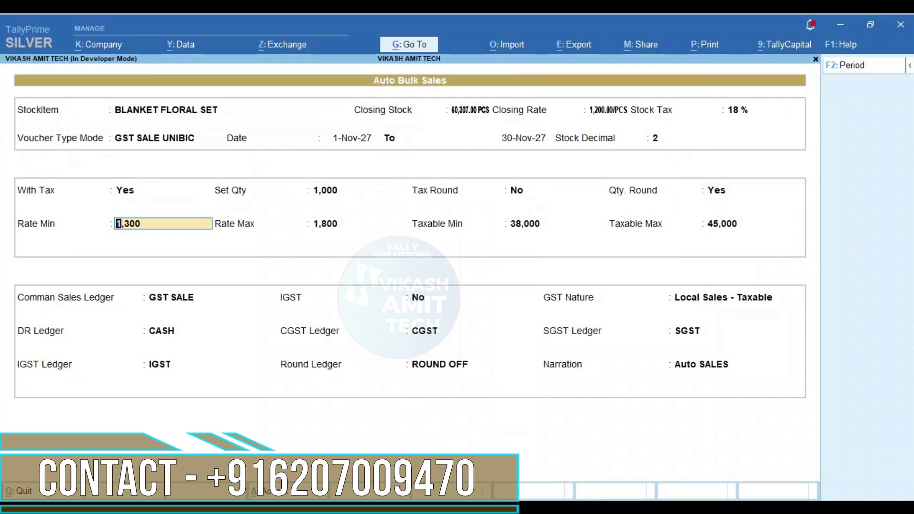
{"action": "key", "text": "Return"}
{"action": "key", "text": "Return"}
{"action": "key", "text": "Return"}
{"action": "key", "text": "Return"}
Keep GST SALE as the common sales ledger, set IGST to Yes and keep Local Sales - Taxable as the GST nature.
{"action": "key", "text": "Return"}
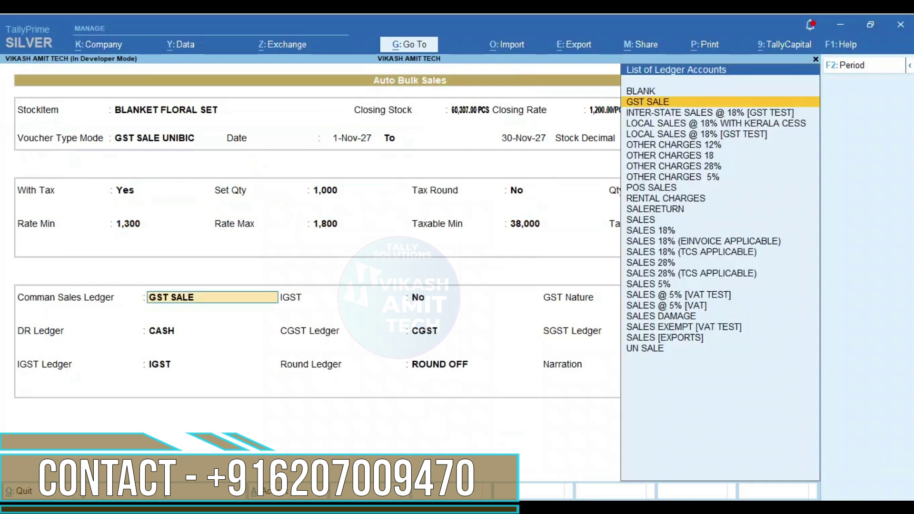
{"action": "key", "text": "Down"}
{"action": "key", "text": "Return"}
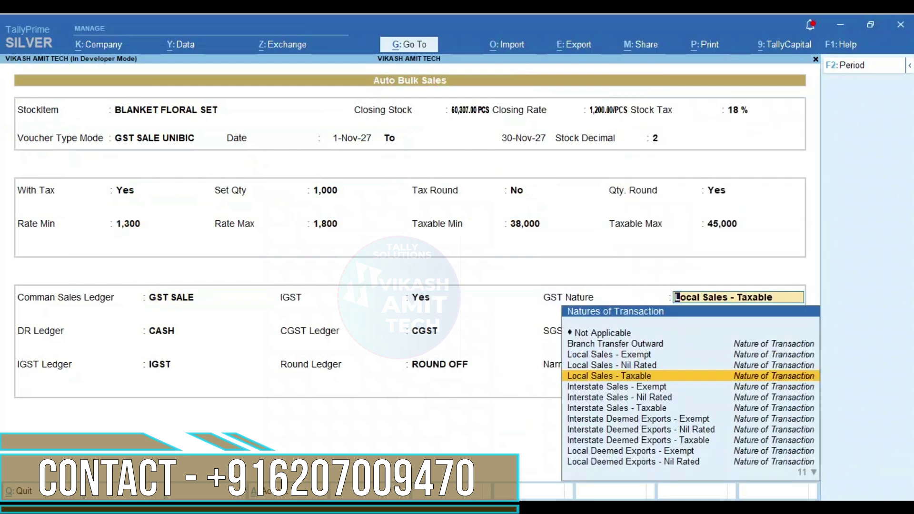
{"action": "key", "text": "Return"}
Set the DR Ledger to RELIANCE.
{"action": "type", "text": "DEL"}
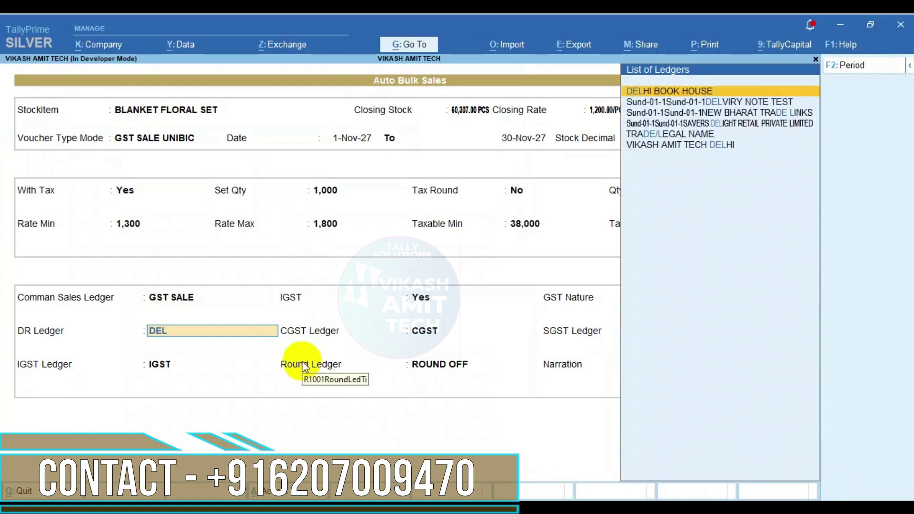
{"action": "key", "text": "BackSpace"}
{"action": "key", "text": "BackSpace"}
{"action": "key", "text": "BackSpace"}
{"action": "type", "text": "RE"}
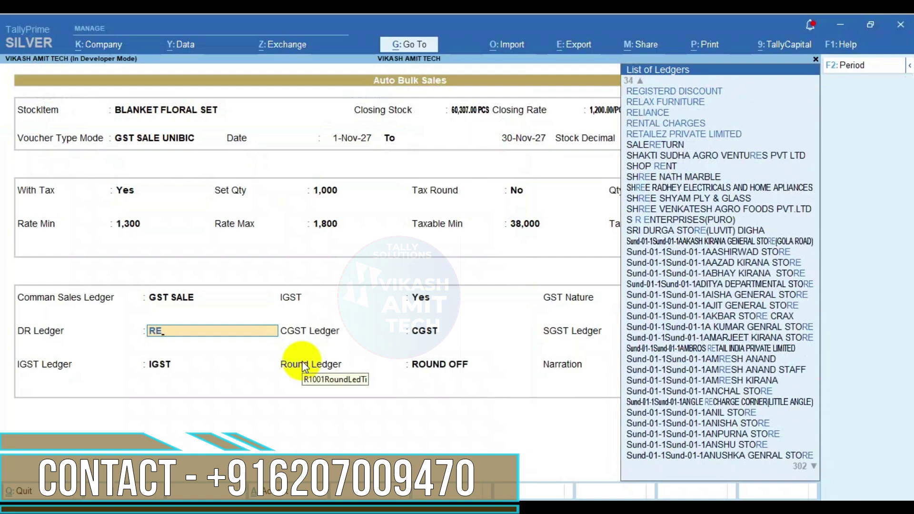
{"action": "type", "text": "L"}
{"action": "key", "text": "Down"}
{"action": "key", "text": "Return"}
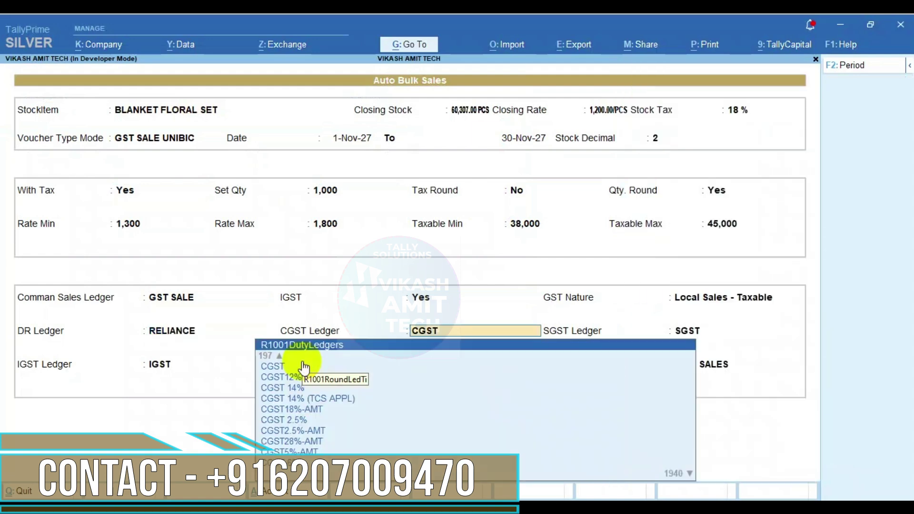
{"action": "left_click", "coordinate": [186, 331]}
{"action": "key", "text": "Return"}
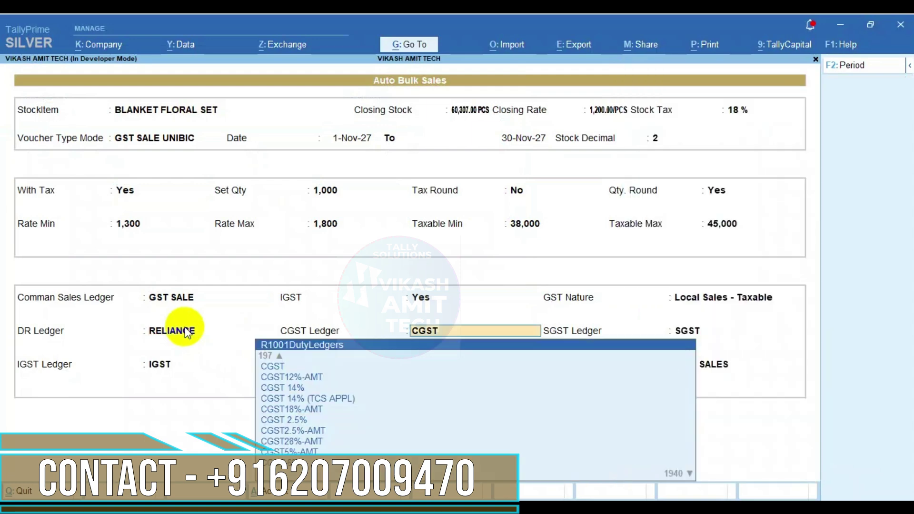
Keep CGST, SGST and IGST as tax ledgers, ROUND OFF as round ledger and Auto SALES as narration, and generate the voucher list.
{"action": "key", "text": "Return"}
{"action": "key", "text": "Return"}
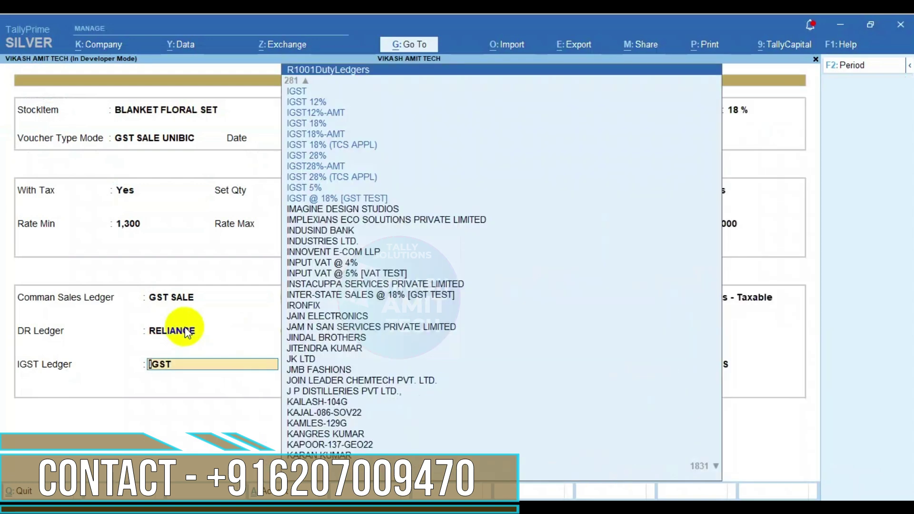
{"action": "key", "text": "Return"}
{"action": "key", "text": "Return"}
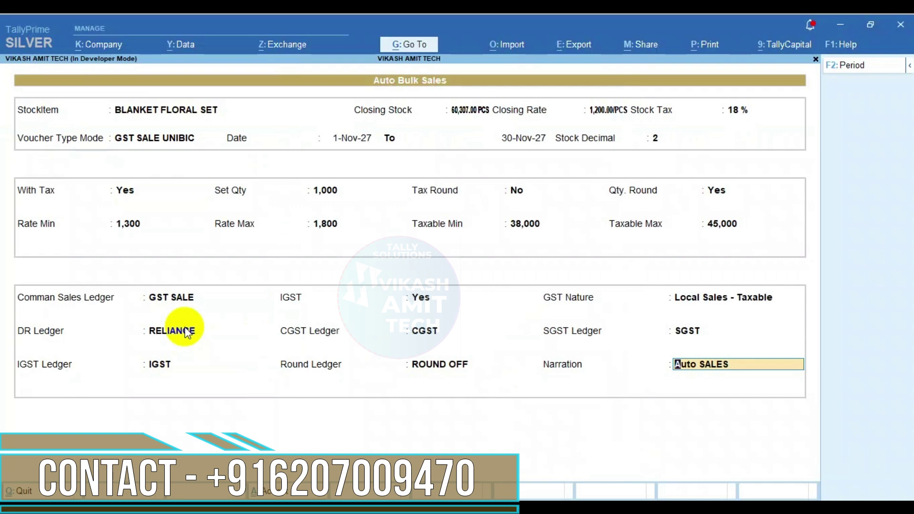
{"action": "key", "text": "Return"}
{"action": "key", "text": "Return"}
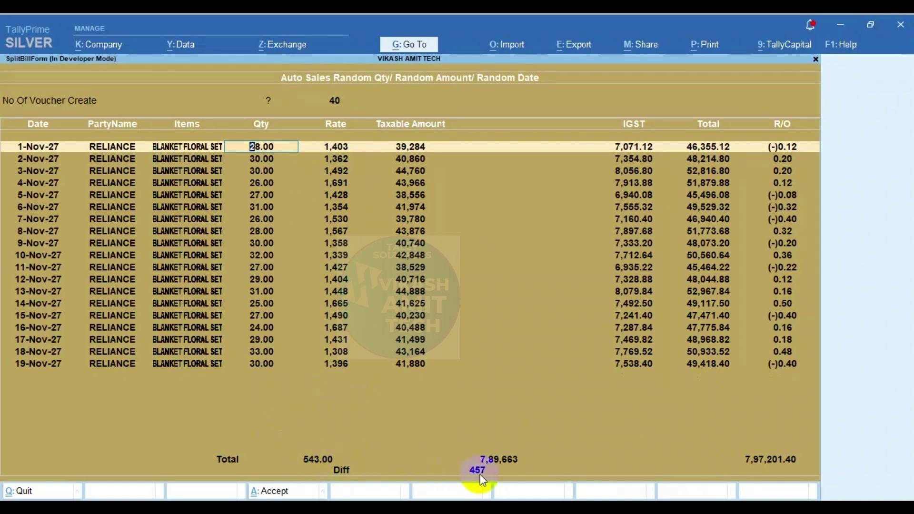
Keep the voucher count at 40 and delete the first three generated rows, dated 1-Nov-27 to 3-Nov-27.
{"action": "left_click", "coordinate": [335, 102]}
{"action": "key", "text": "Return"}
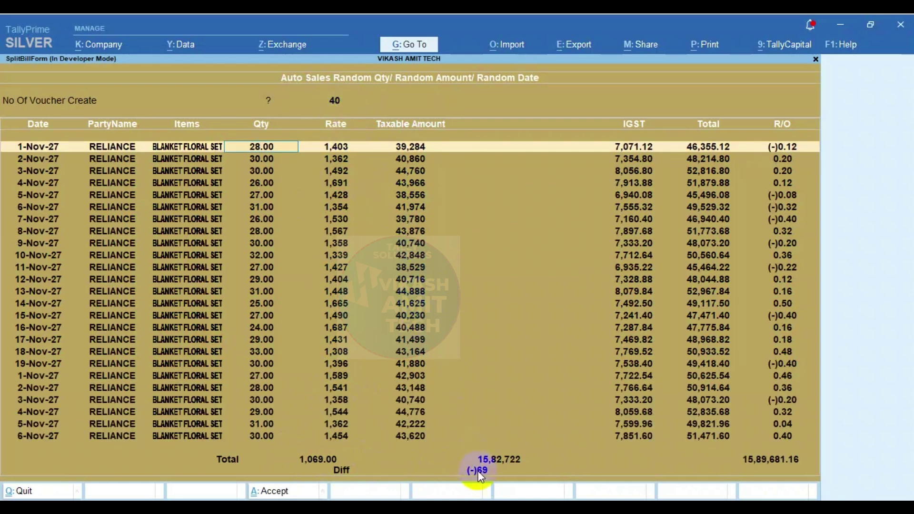
{"action": "key", "text": "ctrl+d"}
{"action": "key", "text": "ctrl+d"}
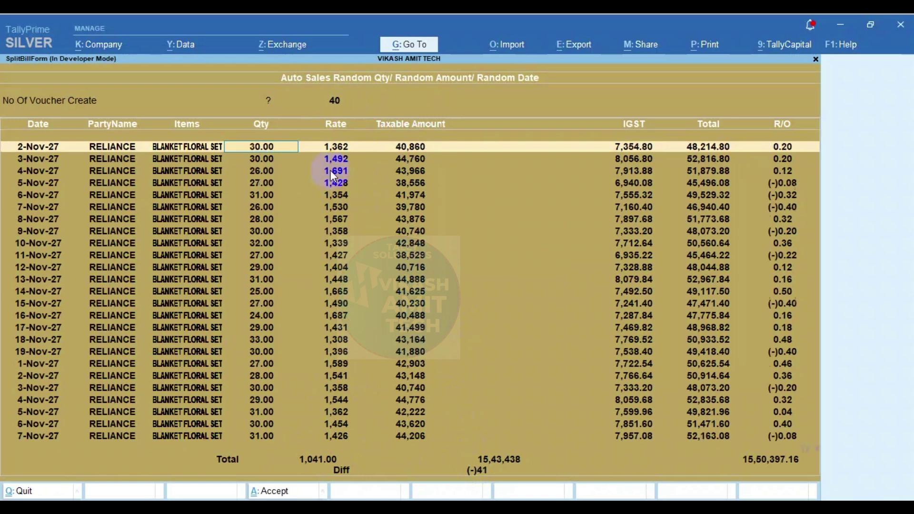
{"action": "key", "text": "ctrl+d"}
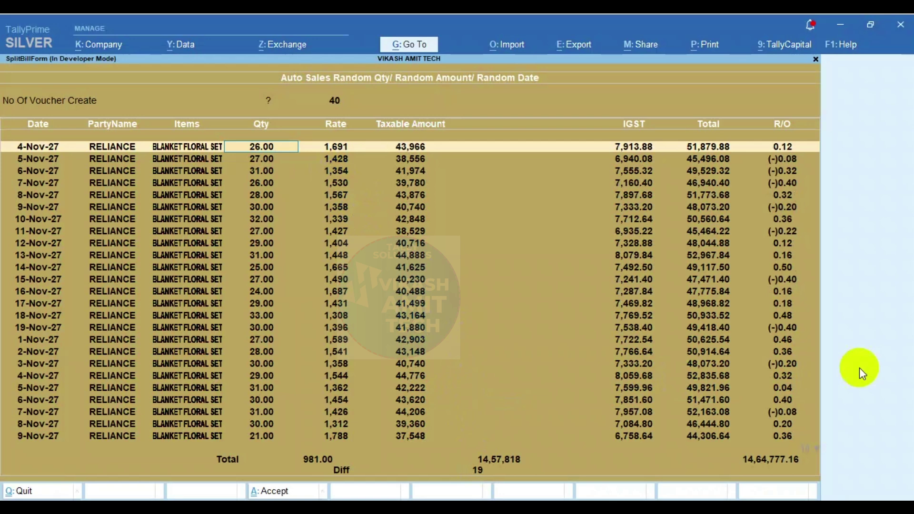
Review the remaining rows and accept the batch to create the November sales vouchers.
{"action": "key", "text": "Down"}
{"action": "key", "text": "Down"}
{"action": "key", "text": "Down"}
{"action": "key", "text": "Down"}
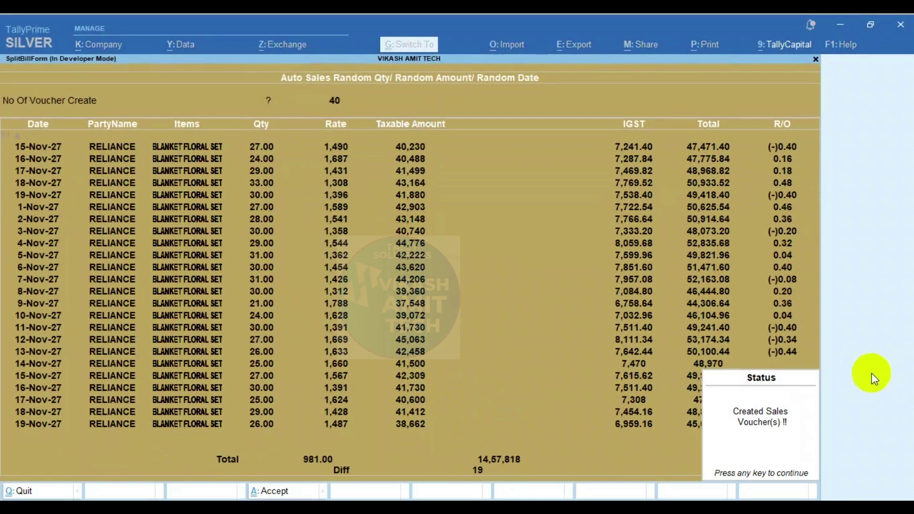
{"action": "left_click", "coordinate": [807, 429]}
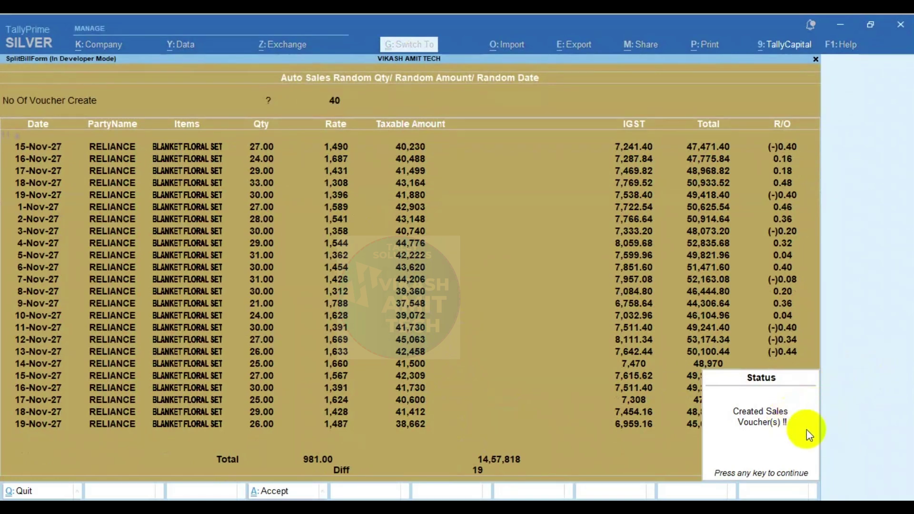
{"action": "key", "text": "Down"}
Open the November register of GST SALE UNIBIC vouchers from the Statistics report.
{"action": "key", "text": "d"}
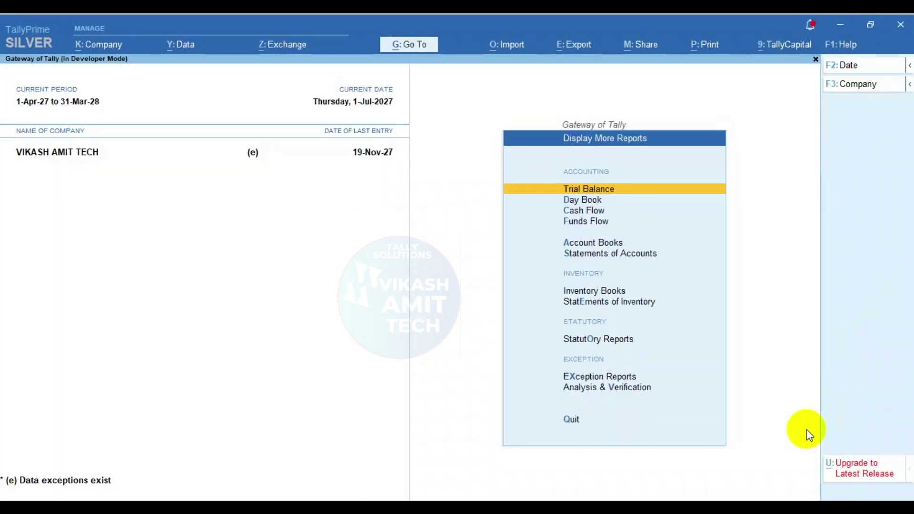
{"action": "key", "text": "s"}
{"action": "key", "text": "s"}
{"action": "key", "text": "Down"}
{"action": "key", "text": "Down"}
{"action": "key", "text": "Down"}
{"action": "key", "text": "Down"}
{"action": "key", "text": "Down"}
{"action": "key", "text": "Down"}
{"action": "key", "text": "Down"}
{"action": "key", "text": "Down"}
{"action": "key", "text": "Down"}
{"action": "key", "text": "Down"}
{"action": "key", "text": "Down"}
{"action": "key", "text": "Down"}
{"action": "key", "text": "Down"}
{"action": "key", "text": "Down"}
{"action": "key", "text": "Down"}
{"action": "key", "text": "Down"}
{"action": "key", "text": "Down"}
{"action": "key", "text": "Down"}
{"action": "key", "text": "Up"}
{"action": "key", "text": "Return"}
{"action": "key", "text": "Return"}
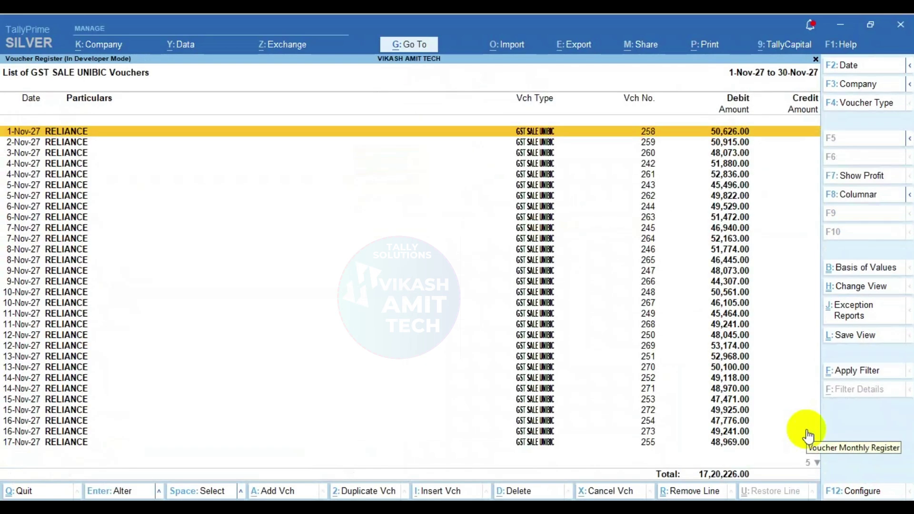
Examine the detailed GST tax analysis of the first November voucher, number 258, and return to the register.
{"action": "key", "text": "Return"}
{"action": "key", "text": "ctrl+o"}
{"action": "key", "text": "alt+F5"}
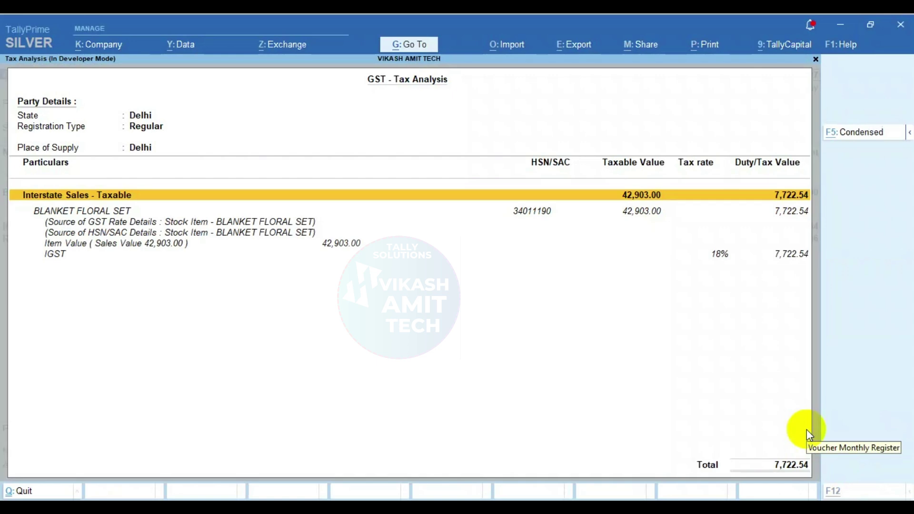
{"action": "key", "text": "Down"}
{"action": "key", "text": "Down"}
{"action": "key", "text": "Down"}
{"action": "key", "text": "Down"}
{"action": "key", "text": "Down"}
{"action": "key", "text": "Up"}
{"action": "key", "text": "Up"}
{"action": "key", "text": "Up"}
{"action": "key", "text": "Up"}
{"action": "key", "text": "Up"}
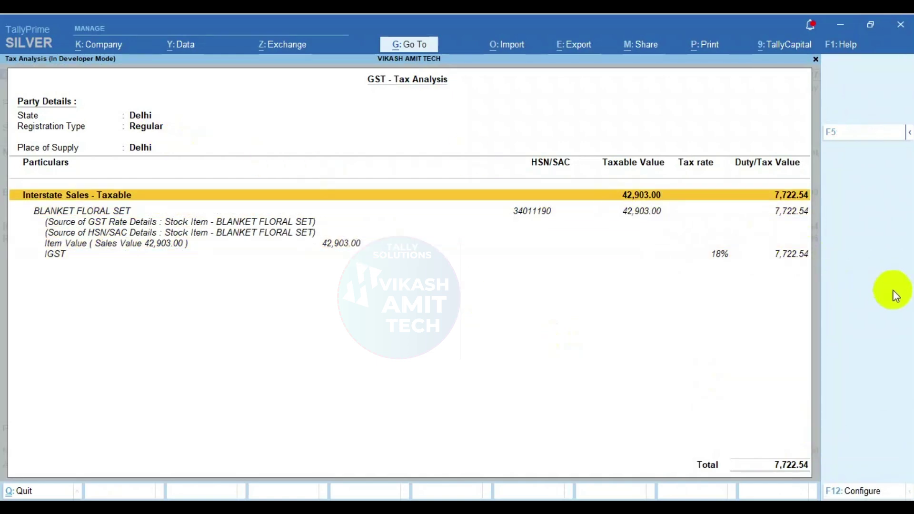
{"action": "key", "text": "Escape"}
{"action": "key", "text": "Escape"}
Examine the GST tax analysis of another voucher further down the November register, and go back to Statistics.
{"action": "key", "text": "Down"}
{"action": "key", "text": "Down"}
{"action": "key", "text": "Down"}
{"action": "key", "text": "Down"}
{"action": "key", "text": "Down"}
{"action": "key", "text": "Down"}
{"action": "key", "text": "Down"}
{"action": "key", "text": "Down"}
{"action": "key", "text": "Down"}
{"action": "key", "text": "Down"}
{"action": "key", "text": "Down"}
{"action": "key", "text": "Down"}
{"action": "key", "text": "Down"}
{"action": "key", "text": "Down"}
{"action": "key", "text": "Down"}
{"action": "key", "text": "Down"}
{"action": "key", "text": "Down"}
{"action": "key", "text": "Down"}
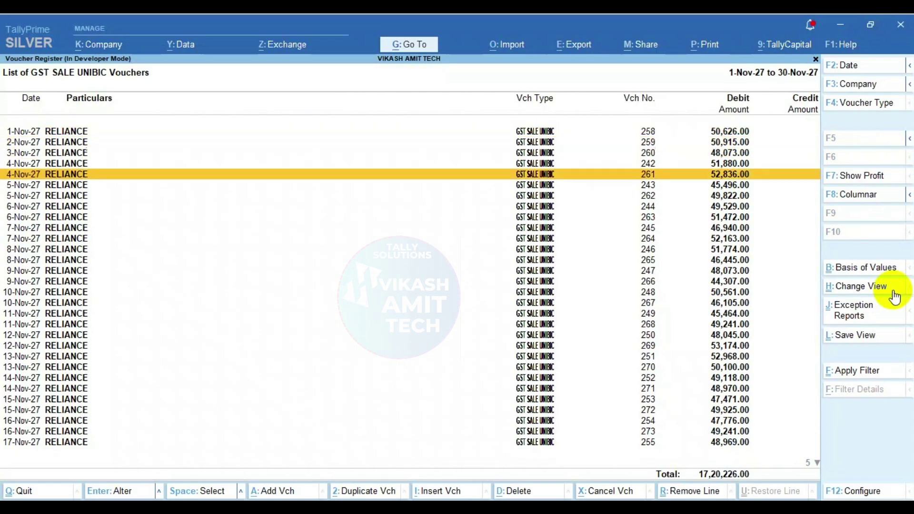
{"action": "key", "text": "Down"}
{"action": "key", "text": "Down"}
{"action": "key", "text": "Down"}
{"action": "key", "text": "Down"}
{"action": "key", "text": "Down"}
{"action": "key", "text": "Down"}
{"action": "key", "text": "Down"}
{"action": "key", "text": "Return"}
{"action": "key", "text": "alt+a"}
{"action": "key", "text": "alt+F5"}
{"action": "key", "text": "Down"}
{"action": "key", "text": "Down"}
{"action": "key", "text": "Escape"}
{"action": "key", "text": "Escape"}
{"action": "key", "text": "y"}
{"action": "key", "text": "Escape"}
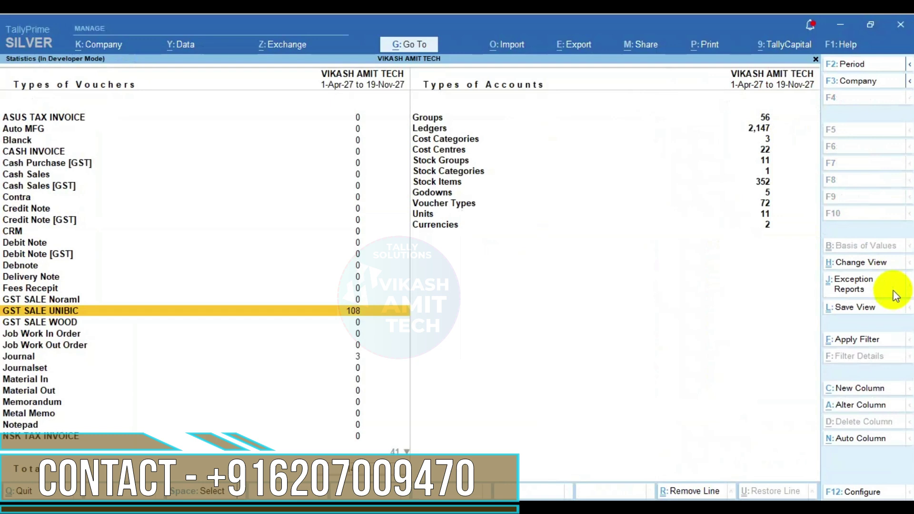
Open the GSTR-1 report and set its period from 1-11-2027 to 30-11-2027.
{"action": "key", "text": "Escape"}
{"action": "key", "text": "Escape"}
{"action": "key", "text": "Escape"}
{"action": "key", "text": "Escape"}
{"action": "key", "text": "d"}
{"action": "key", "text": "o"}
{"action": "key", "text": "Return"}
{"action": "key", "text": "Down"}
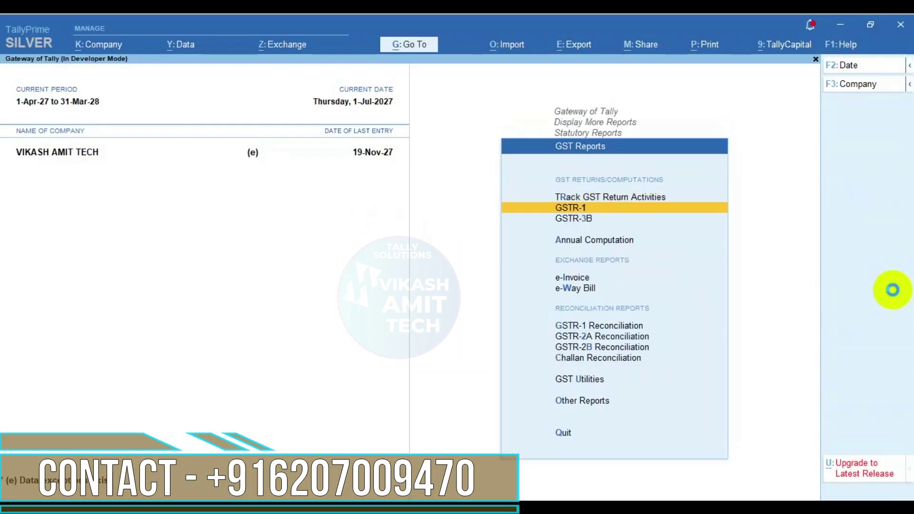
{"action": "key", "text": "Return"}
{"action": "key", "text": "alt+F2"}
{"action": "type", "text": "1-11"}
{"action": "key", "text": "Return"}
{"action": "type", "text": "30.11"}
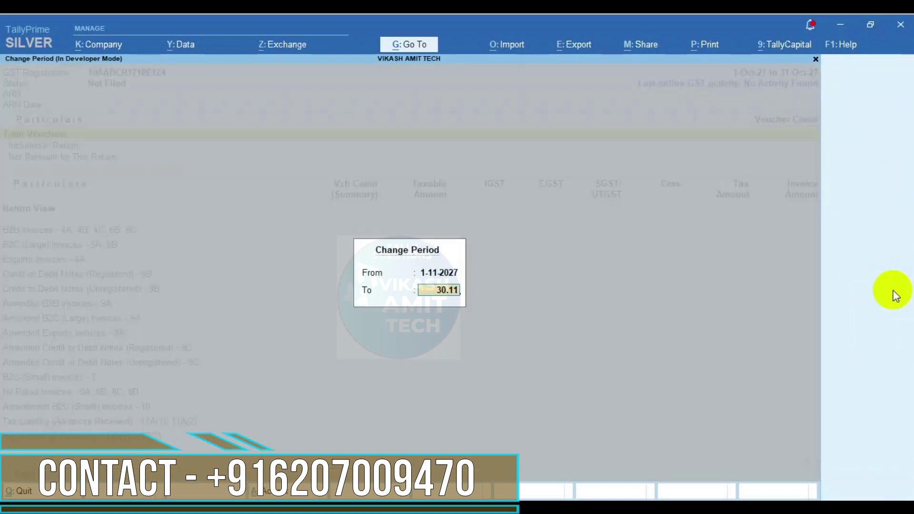
{"action": "key", "text": "Return"}
Drill down through the B2B invoices to the voucher register for RELIANCE.
{"action": "key", "text": "Down"}
{"action": "key", "text": "Down"}
{"action": "key", "text": "Down"}
{"action": "key", "text": "Up"}
{"action": "key", "text": "Return"}
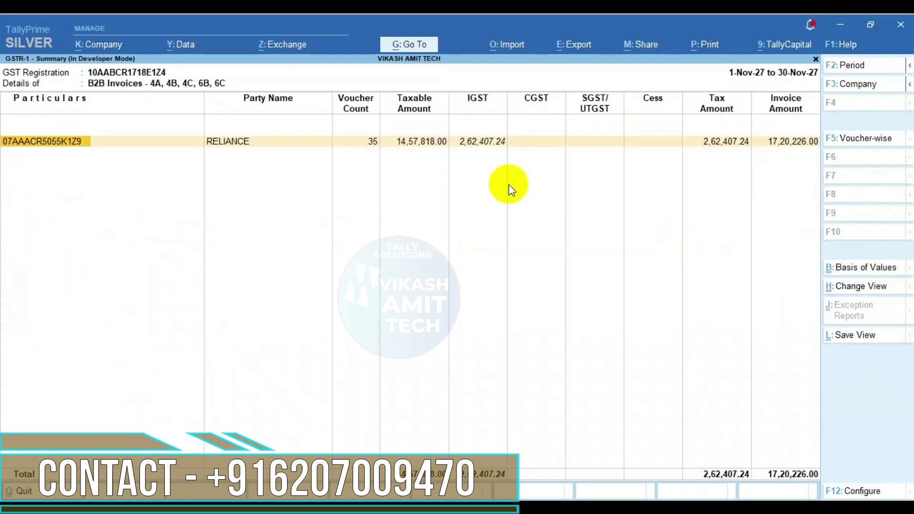
{"action": "key", "text": "Right"}
{"action": "key", "text": "Return"}
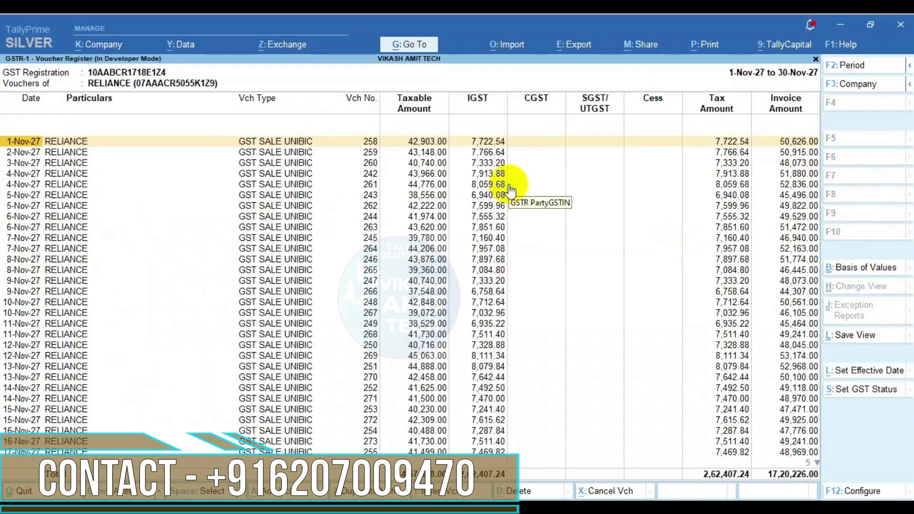
Examine the taxable, IGST and invoice amounts of the RELIANCE vouchers in the GSTR-1 register.
{"action": "key", "text": "Down"}
{"action": "key", "text": "Down"}
{"action": "key", "text": "Down"}
{"action": "key", "text": "Down"}
{"action": "key", "text": "Down"}
{"action": "key", "text": "Down"}
{"action": "key", "text": "Down"}
{"action": "key", "text": "Down"}
{"action": "key", "text": "Down"}
{"action": "key", "text": "Down"}
{"action": "key", "text": "Down"}
{"action": "key", "text": "Down"}
{"action": "key", "text": "Down"}
{"action": "key", "text": "Down"}
{"action": "key", "text": "Down"}
{"action": "key", "text": "Down"}
{"action": "key", "text": "Down"}
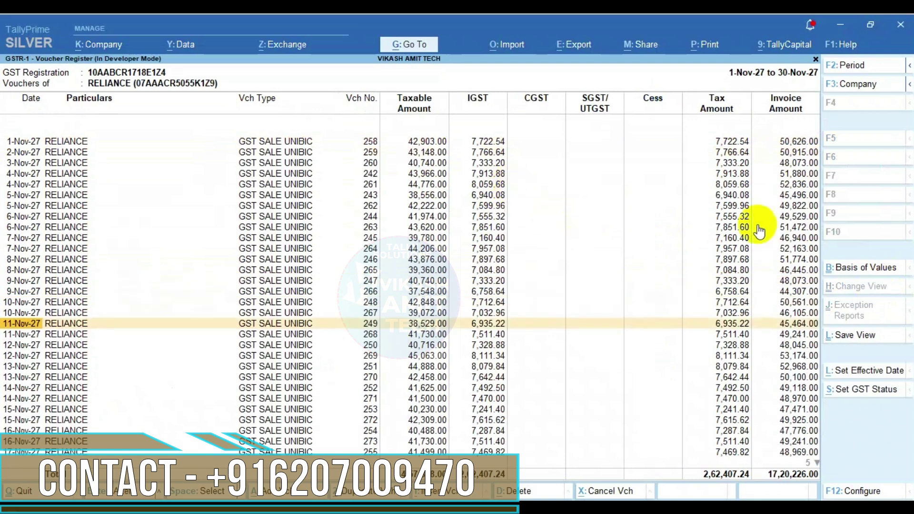